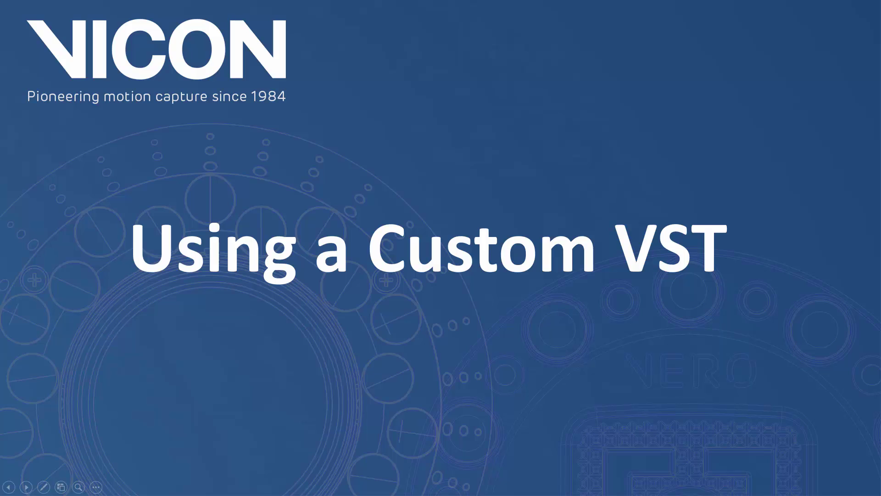
{"action": "key", "text": "Right"}
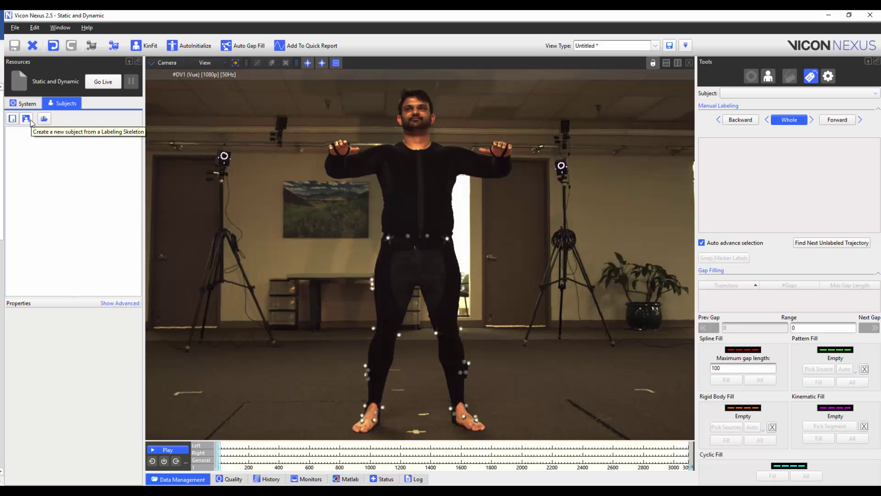
Step: Create a new subject from the LB Clusters labeling skeleton template and enter the subject's name
{"action": "left_click", "coordinate": [31, 121]}
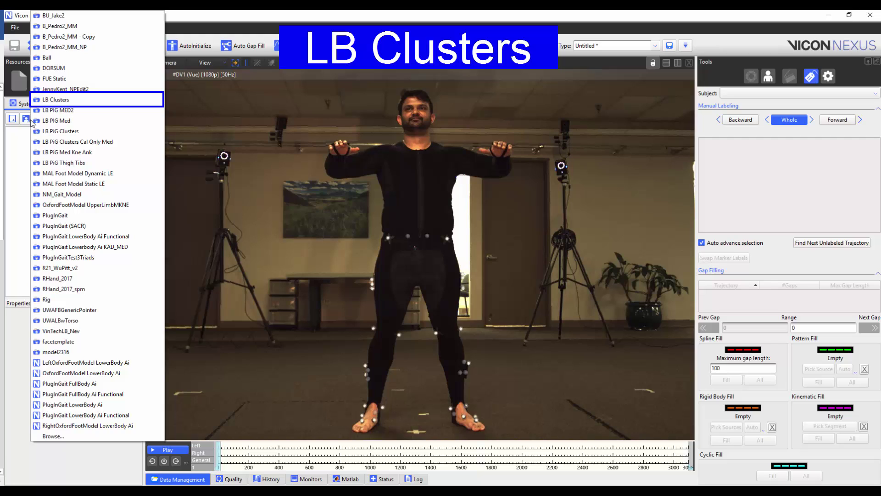
{"action": "left_click", "coordinate": [76, 101]}
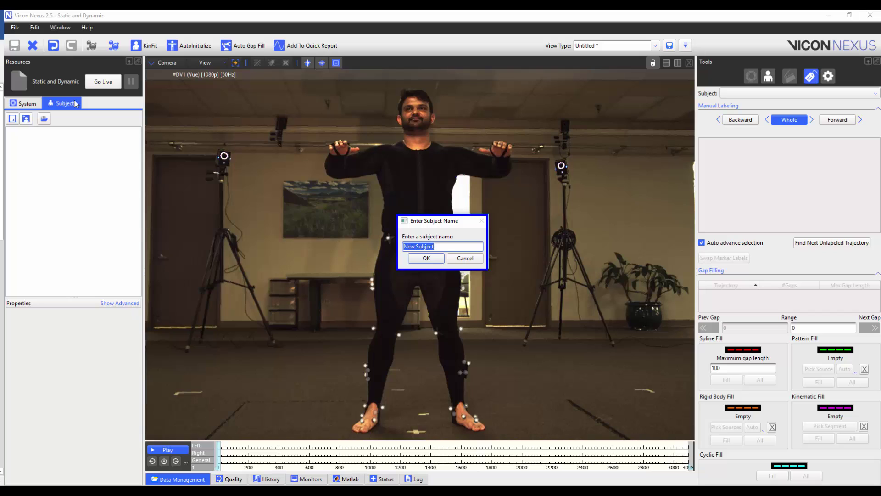
{"action": "type", "text": "Nev"}
{"action": "key", "text": "Return"}
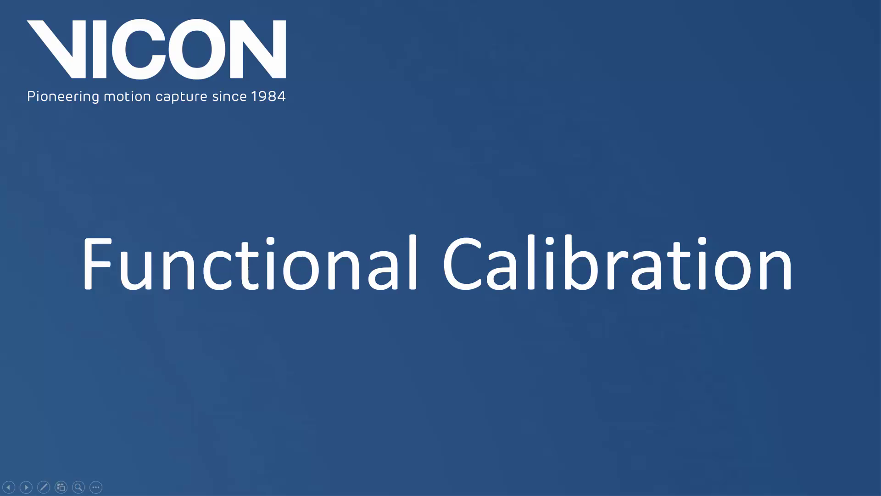
{"action": "key", "text": "Right"}
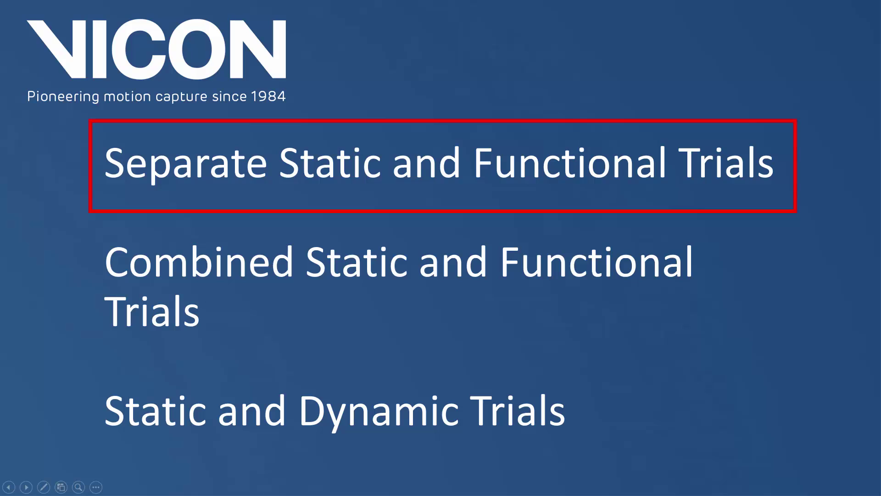
{"action": "key", "text": "Right"}
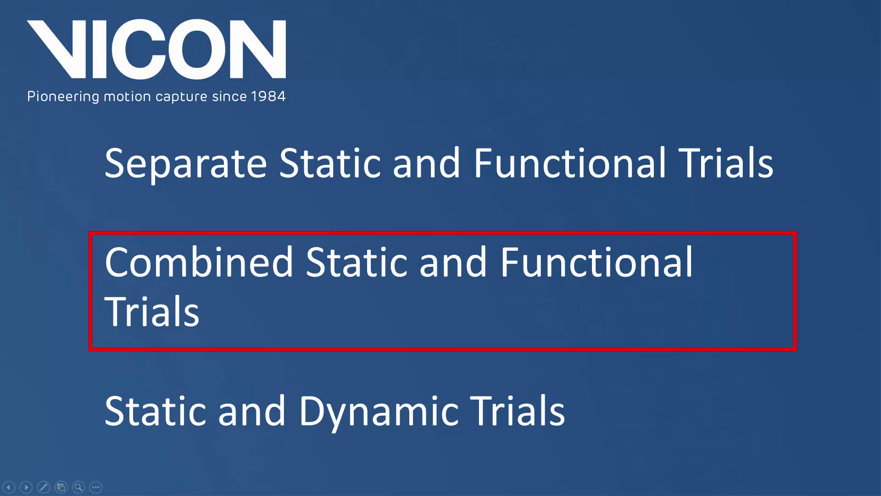
{"action": "key", "text": "Right"}
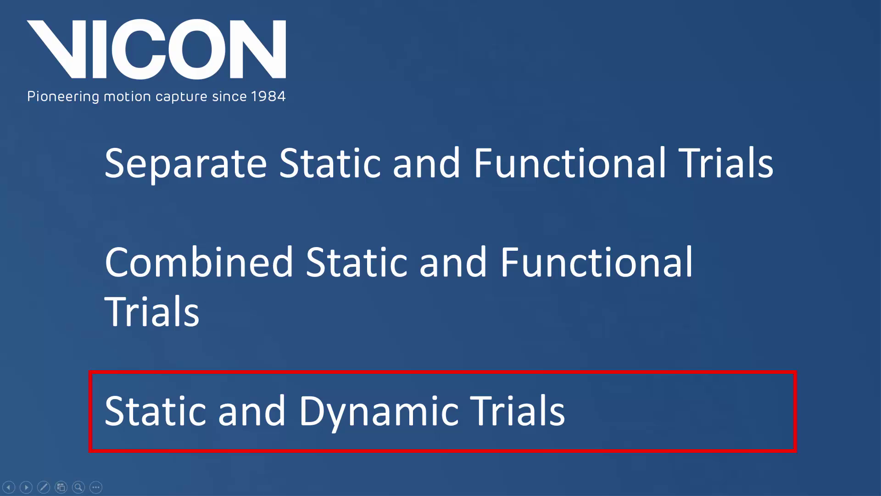
{"action": "key", "text": "Right"}
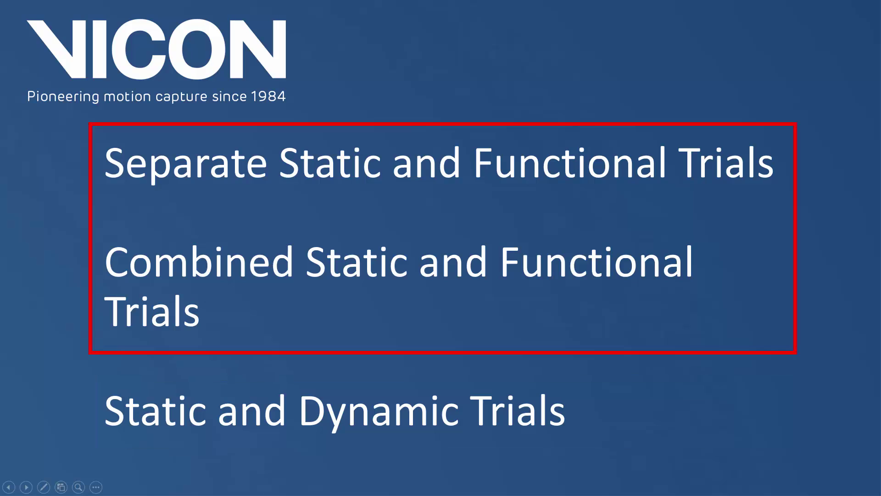
{"action": "key", "text": "Right"}
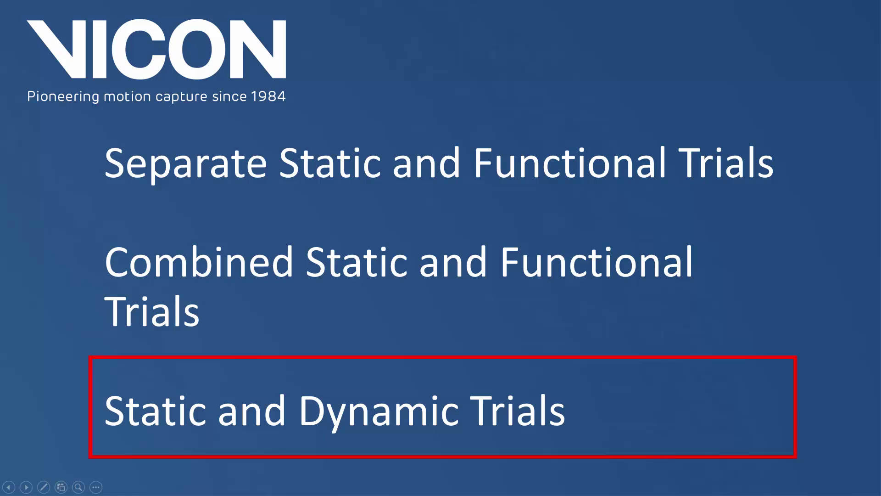
{"action": "key", "text": "Right"}
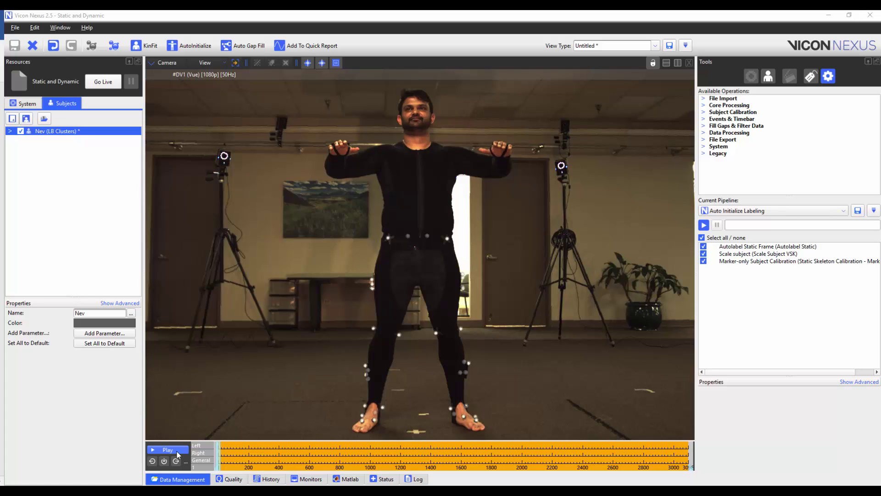
Step: Play back the Static and Dynamic trial and return to its first frame
{"action": "left_click", "coordinate": [177, 450]}
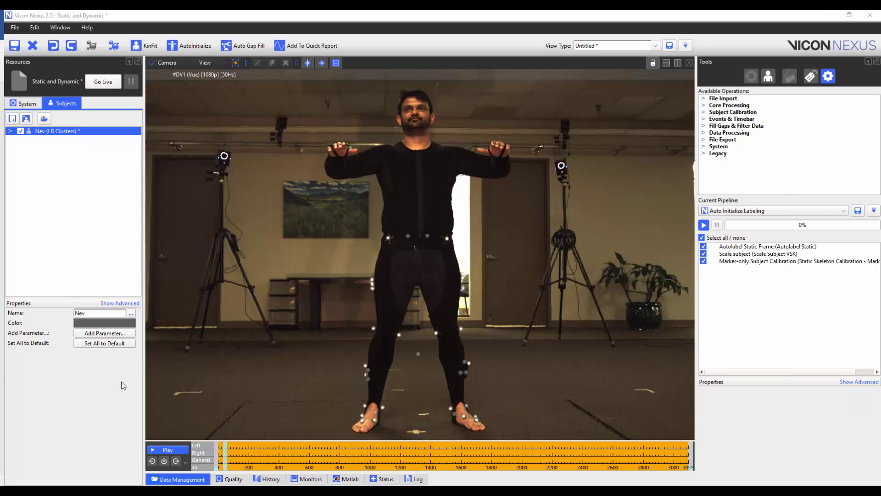
{"action": "left_click", "coordinate": [225, 458]}
{"action": "left_click_drag", "start_coordinate": [226, 458], "coordinate": [211, 459]}
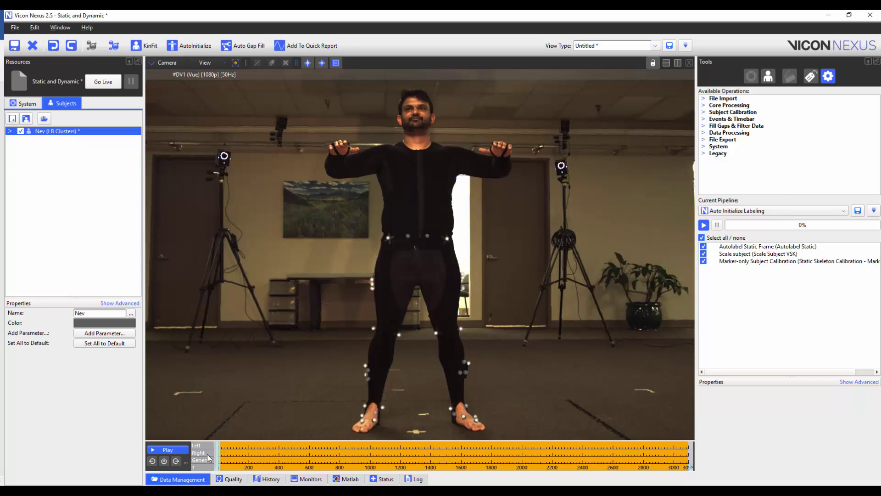
Step: Show the trial in 3D Perspective and run Autolabel Static Frame, checking the marker labels in the view
{"action": "left_click", "coordinate": [180, 64]}
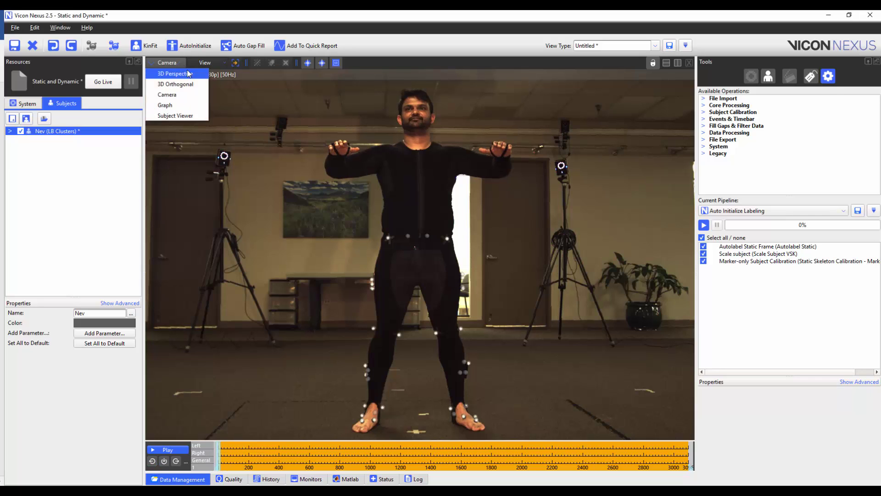
{"action": "left_click", "coordinate": [188, 75]}
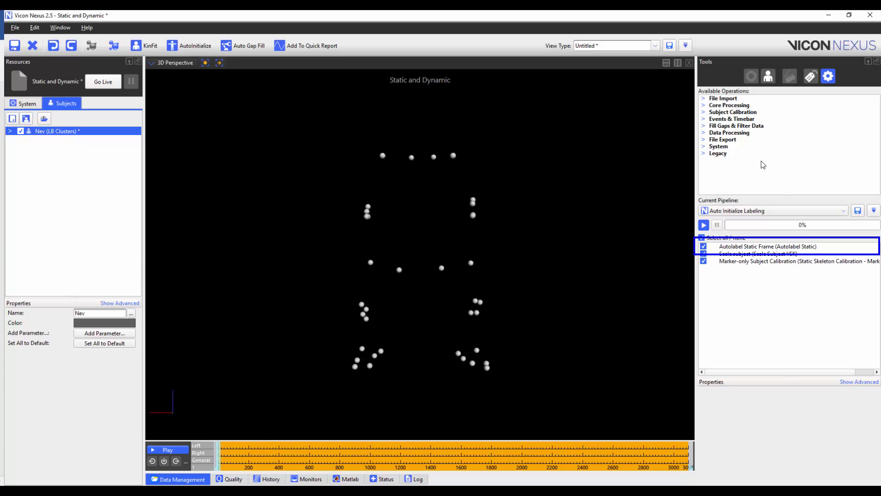
{"action": "double_click", "coordinate": [801, 246]}
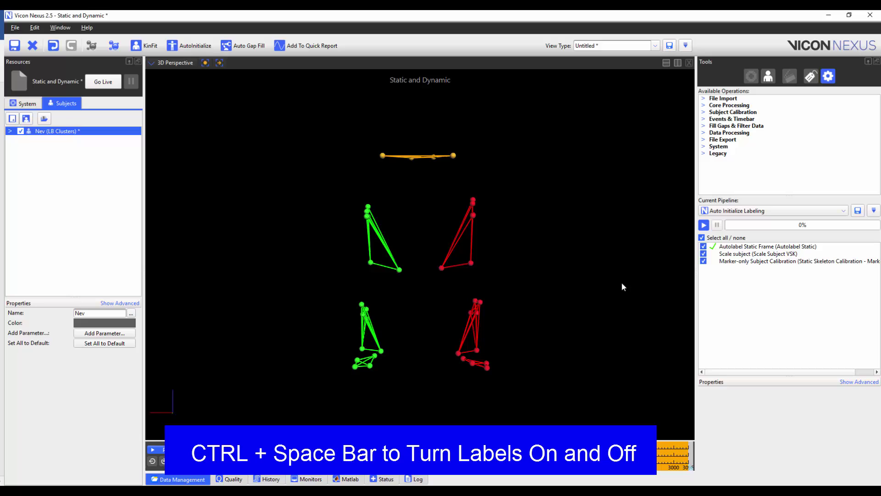
{"action": "key", "text": "ctrl+space"}
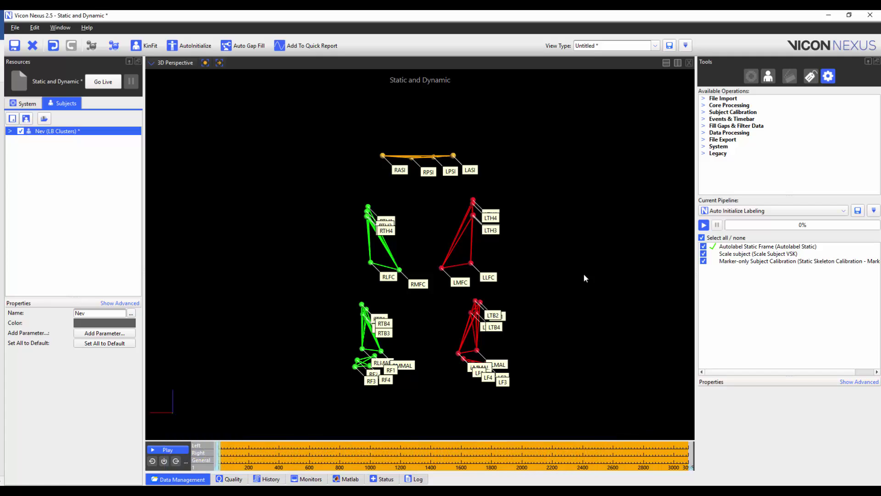
{"action": "key", "text": "ctrl+space"}
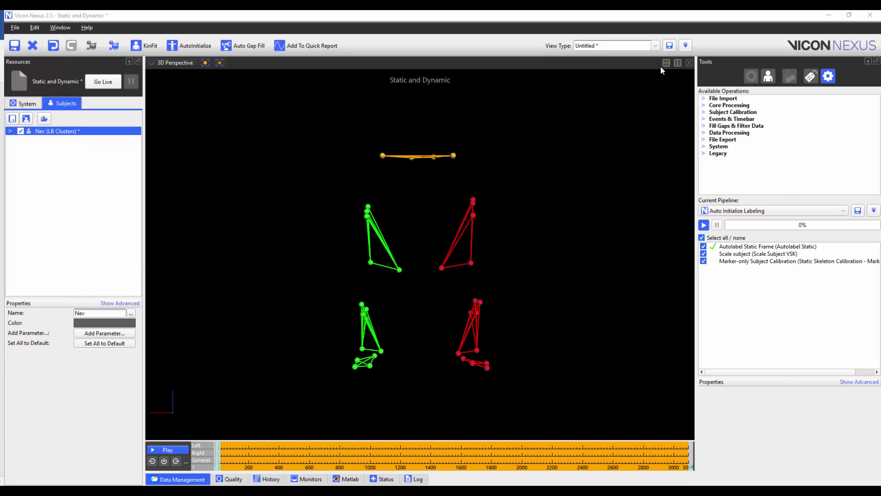
Step: Split the workspace into two side-by-side views and set the second one to Subject Viewer
{"action": "left_click", "coordinate": [678, 62]}
{"action": "left_click", "coordinate": [454, 63]}
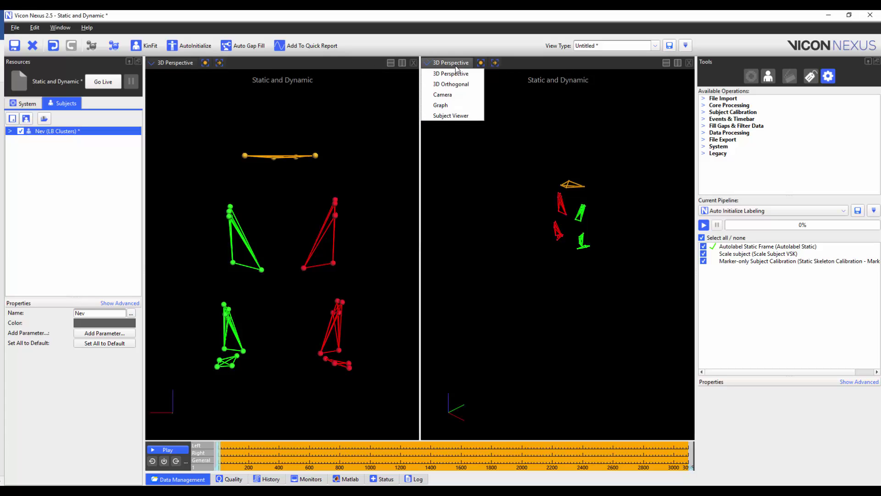
{"action": "left_click", "coordinate": [466, 116]}
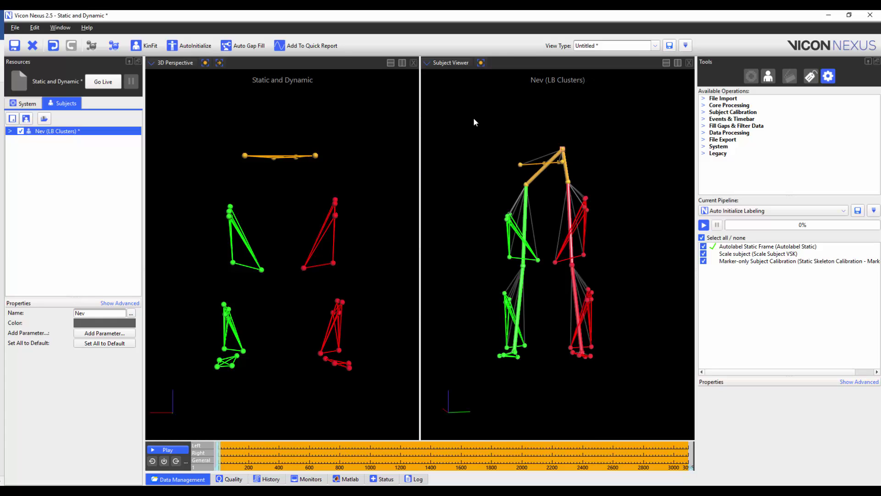
Step: Run the Scale subject and Marker-only Subject Calibration operations of the Auto Initialize Labeling pipeline
{"action": "right_click", "coordinate": [743, 254]}
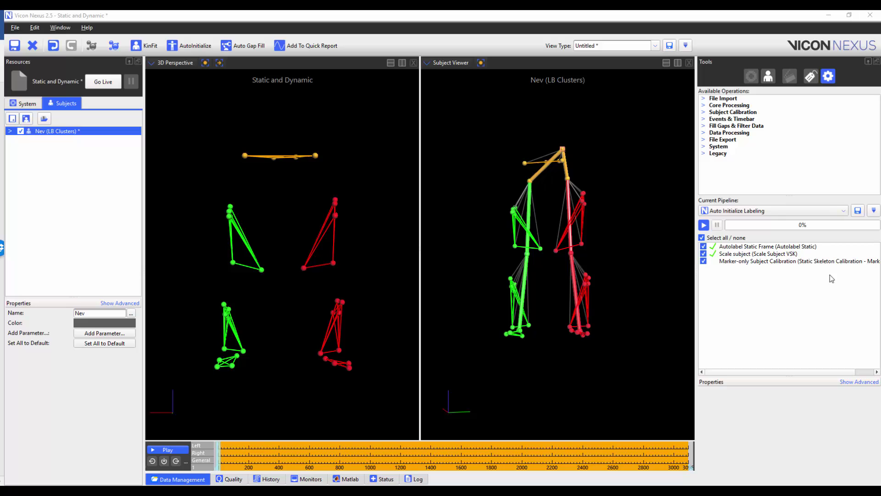
{"action": "right_click", "coordinate": [838, 263]}
{"action": "left_click", "coordinate": [840, 266]}
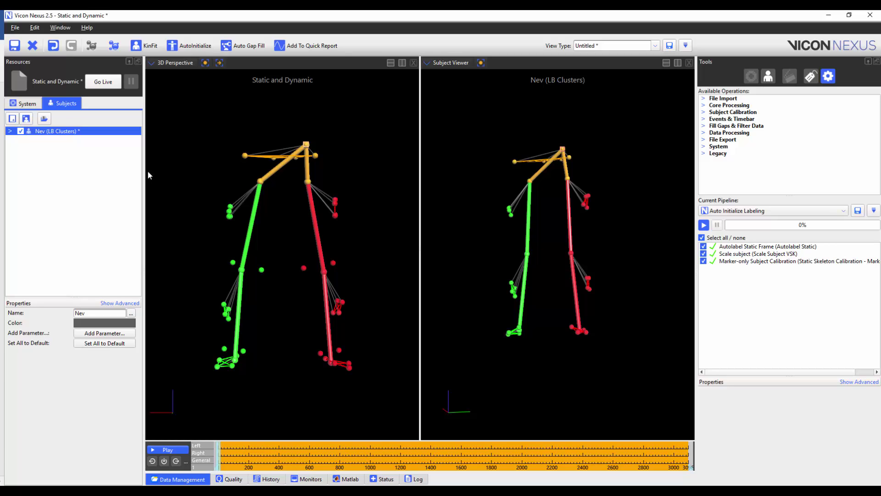
Step: Review the calibrated subject's marker list and save the subject
{"action": "left_click", "coordinate": [9, 131]}
{"action": "left_click", "coordinate": [18, 139]}
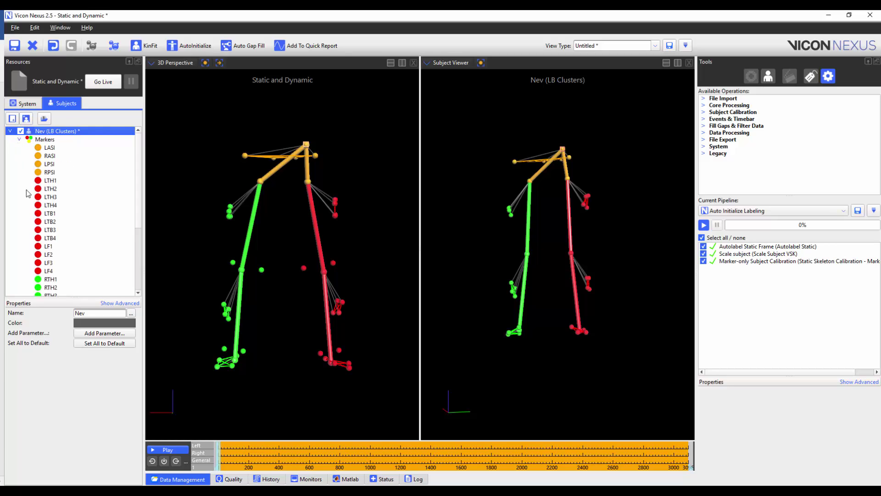
{"action": "scroll", "coordinate": [26, 190], "scroll_direction": "down", "scroll_amount": 5}
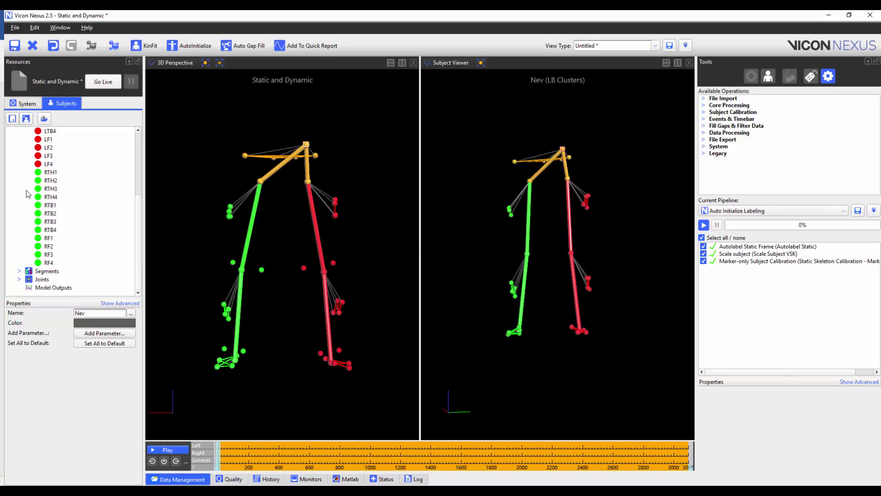
{"action": "scroll", "coordinate": [83, 185], "scroll_direction": "up", "scroll_amount": 5}
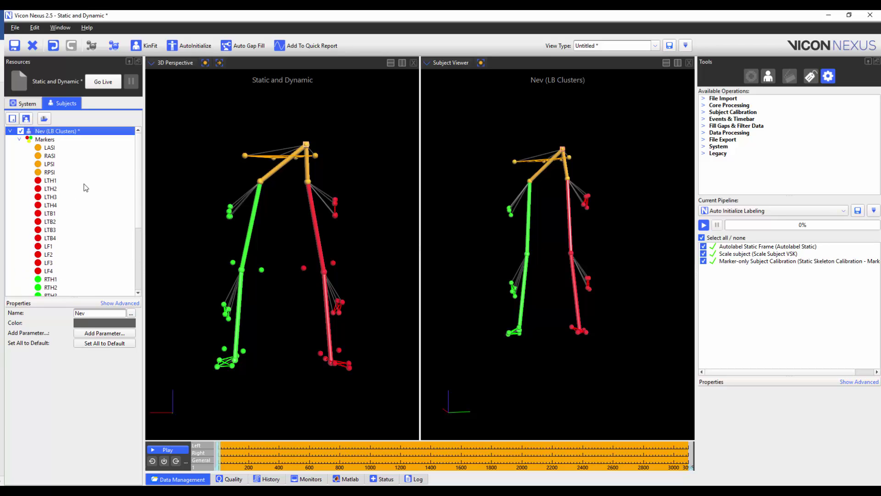
{"action": "right_click", "coordinate": [71, 132]}
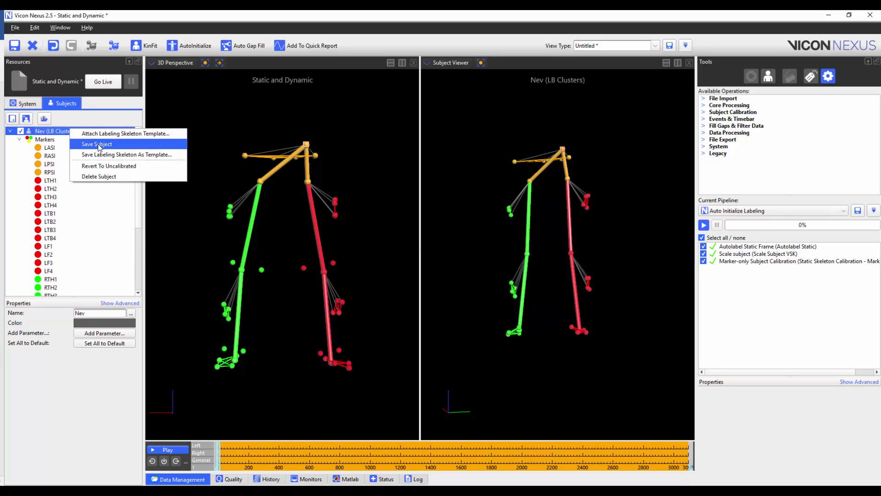
{"action": "left_click", "coordinate": [100, 148]}
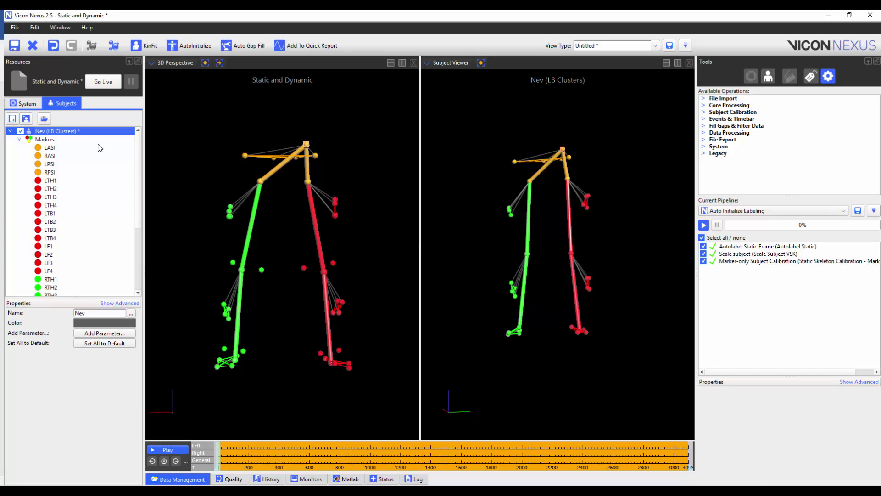
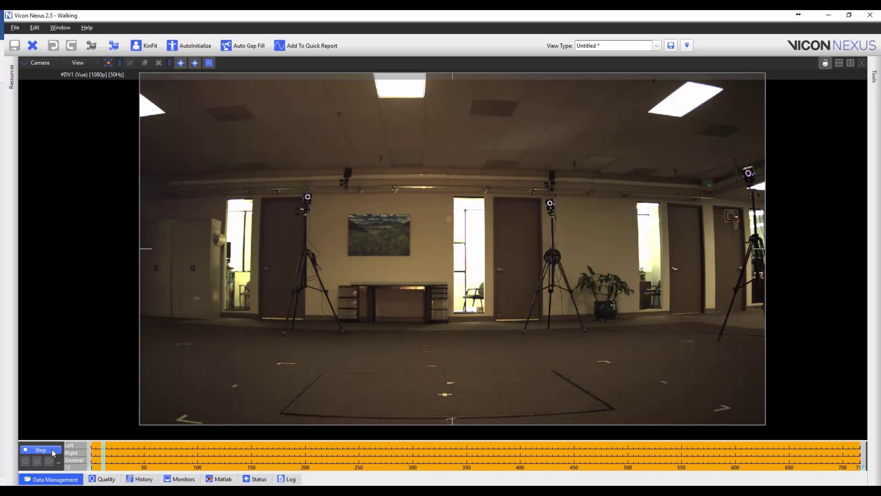
Step: Stop the Walking trial's playback, show it in 3D Perspective and run the reconstruct and label pipeline
{"action": "left_click", "coordinate": [53, 452]}
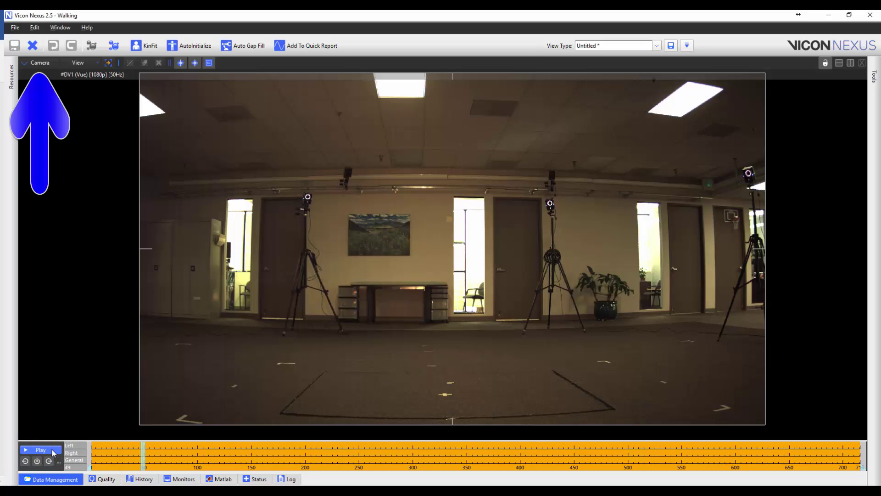
{"action": "left_click", "coordinate": [41, 64]}
{"action": "left_click", "coordinate": [49, 73]}
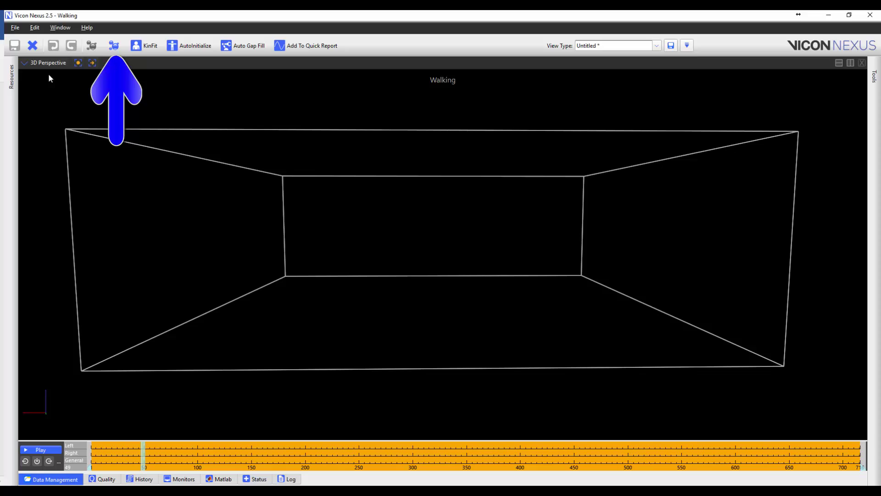
{"action": "left_click", "coordinate": [115, 46]}
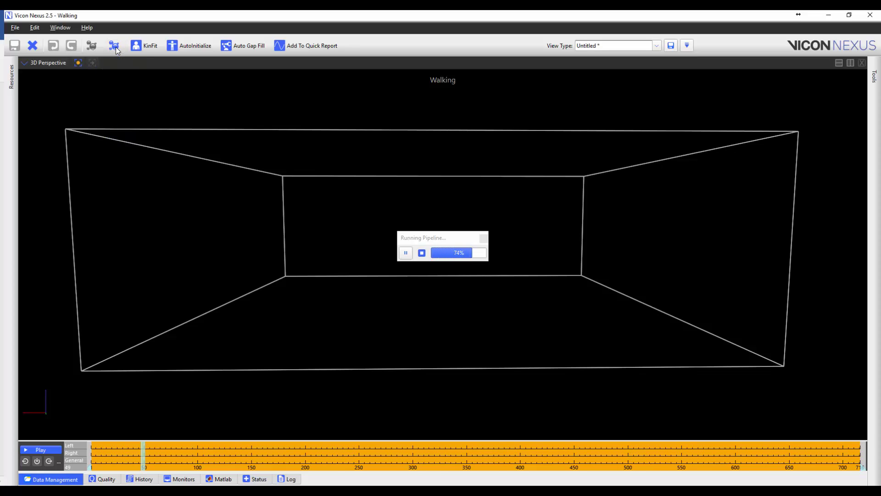
Step: Check the labeling quality information of the Walking trial and play back part of its labeled motion
{"action": "left_click", "coordinate": [106, 478]}
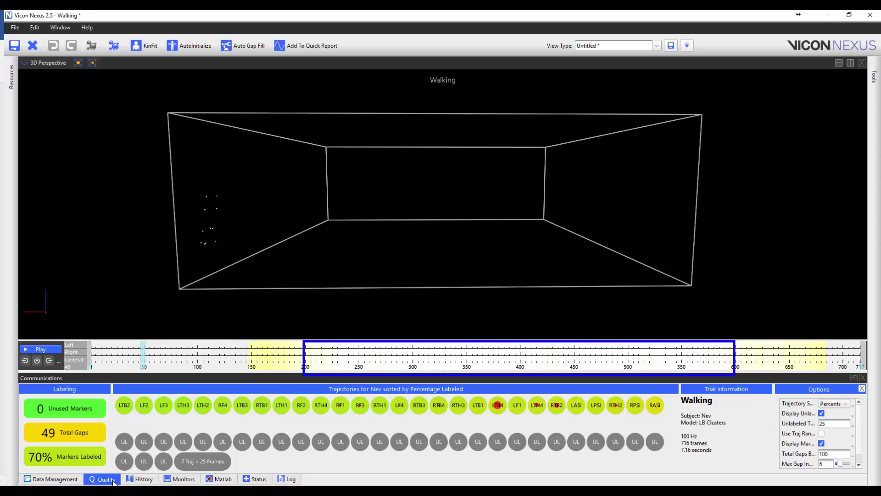
{"action": "left_click", "coordinate": [44, 349]}
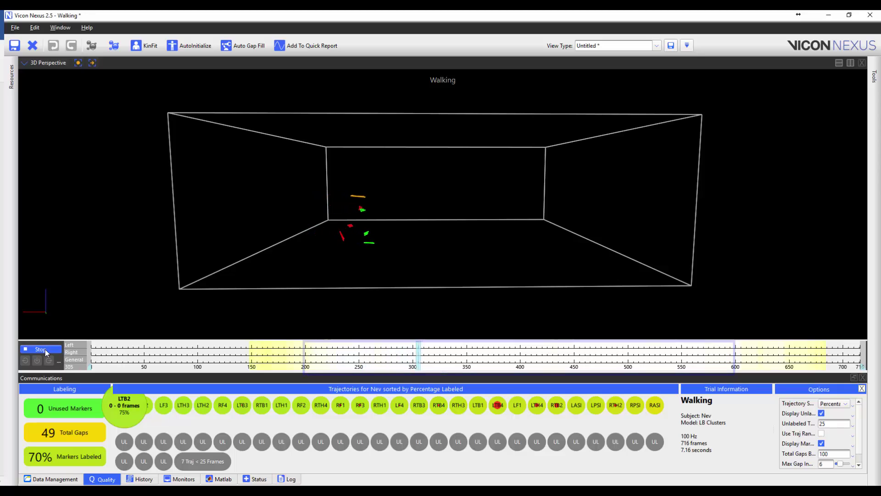
{"action": "left_click", "coordinate": [45, 349]}
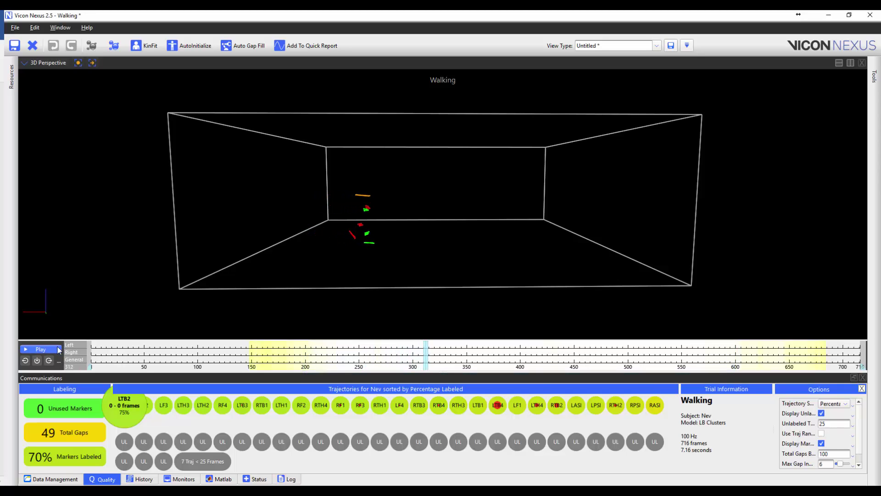
Step: Trim the Walking trial's working range to frames 200 through 600
{"action": "left_click_drag", "start_coordinate": [89, 367], "coordinate": [304, 365]}
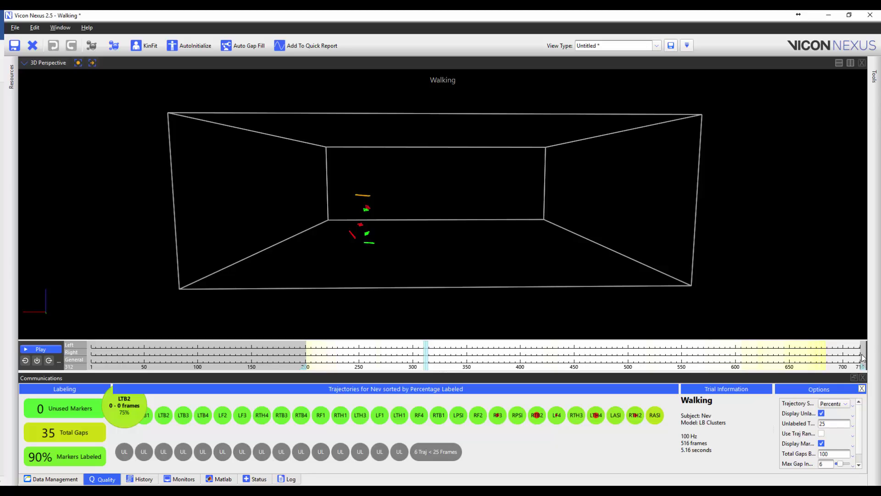
{"action": "left_click_drag", "start_coordinate": [862, 370], "coordinate": [737, 368]}
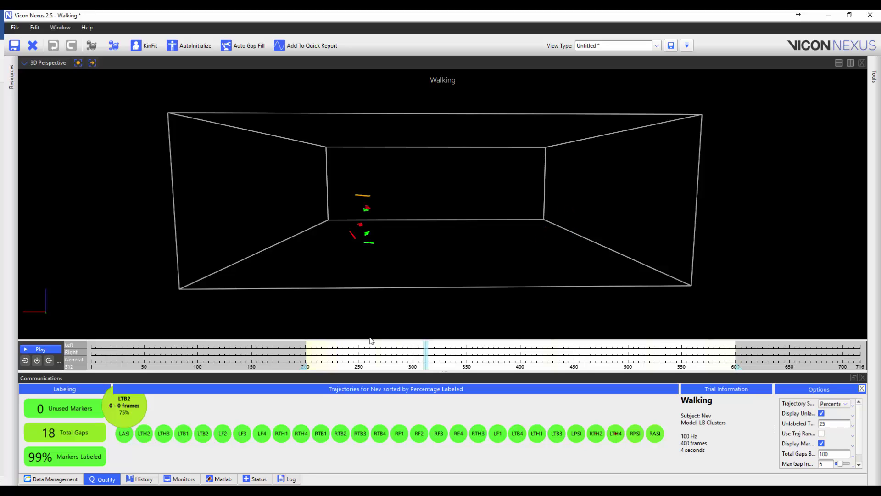
Step: Return the Walking trial to the start of its trimmed range and play back its labeled motion
{"action": "left_click_drag", "start_coordinate": [419, 357], "coordinate": [292, 362]}
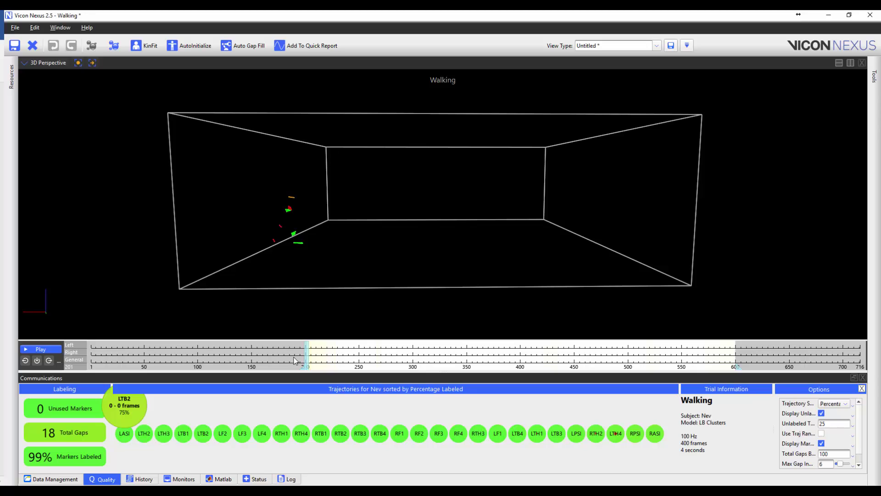
{"action": "left_click", "coordinate": [38, 349]}
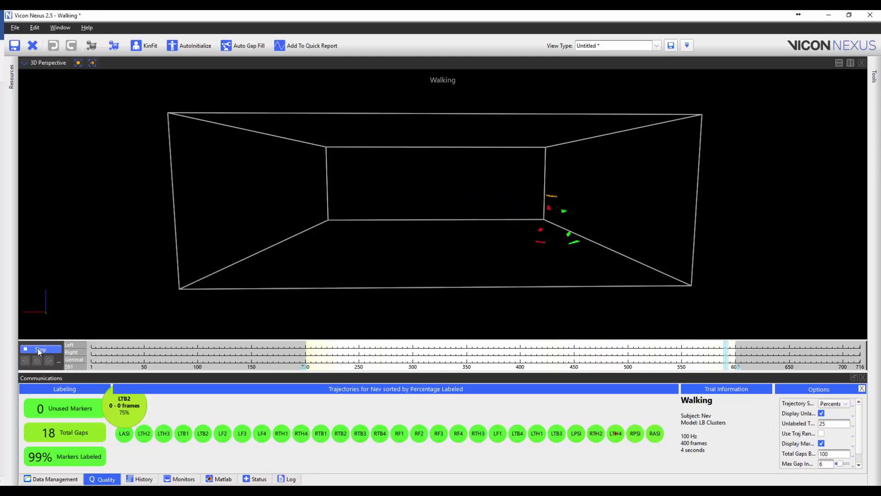
{"action": "left_click", "coordinate": [38, 348]}
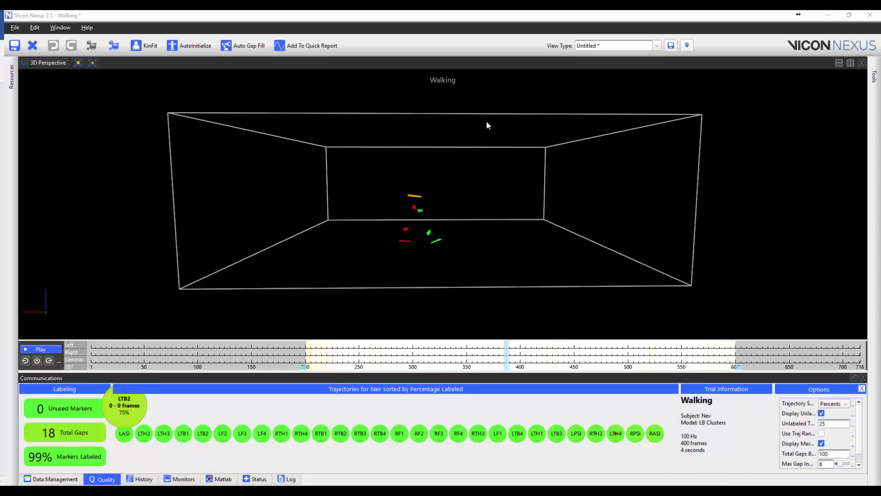
Step: Show a labeling Graph beside the Walking trial's 3D view and select the pelvis and thigh markers to check their quality
{"action": "left_click", "coordinate": [850, 62]}
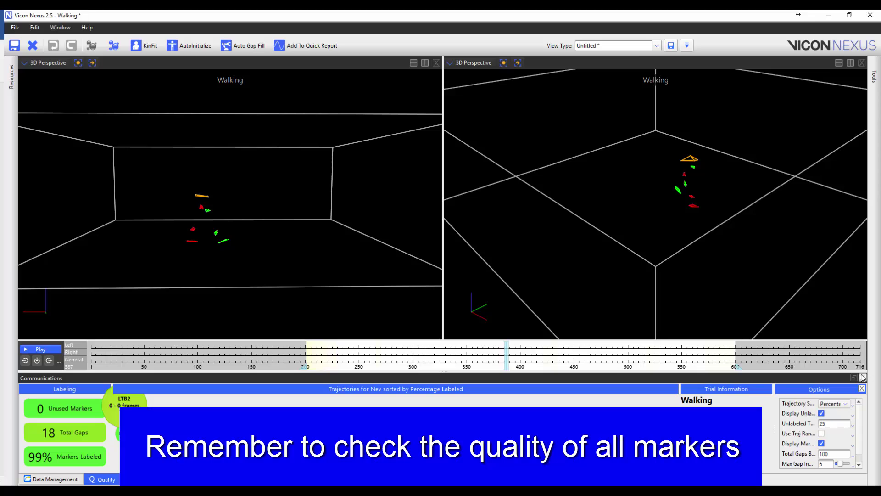
{"action": "left_click", "coordinate": [863, 377]}
{"action": "left_click", "coordinate": [460, 61]}
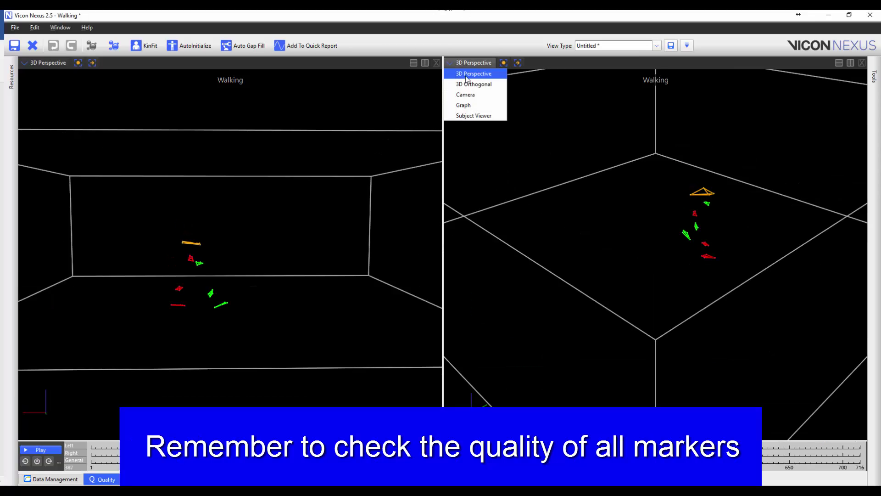
{"action": "left_click", "coordinate": [473, 107]}
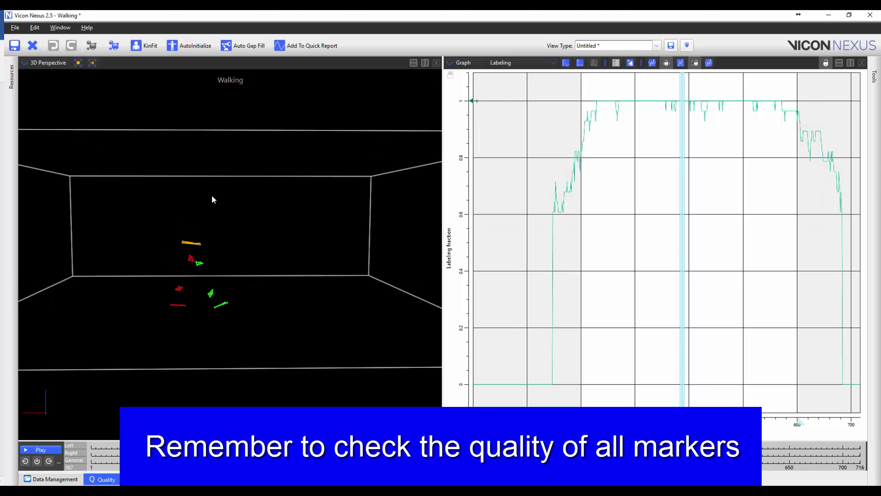
{"action": "mouse_move", "coordinate": [156, 220]}
{"action": "left_mouse_down"}
{"action": "mouse_move", "coordinate": [217, 247]}
{"action": "mouse_move", "coordinate": [238, 304]}
{"action": "mouse_move", "coordinate": [276, 340]}
{"action": "mouse_move", "coordinate": [338, 324]}
{"action": "mouse_move", "coordinate": [272, 266]}
{"action": "mouse_move", "coordinate": [239, 262]}
{"action": "left_mouse_up"}
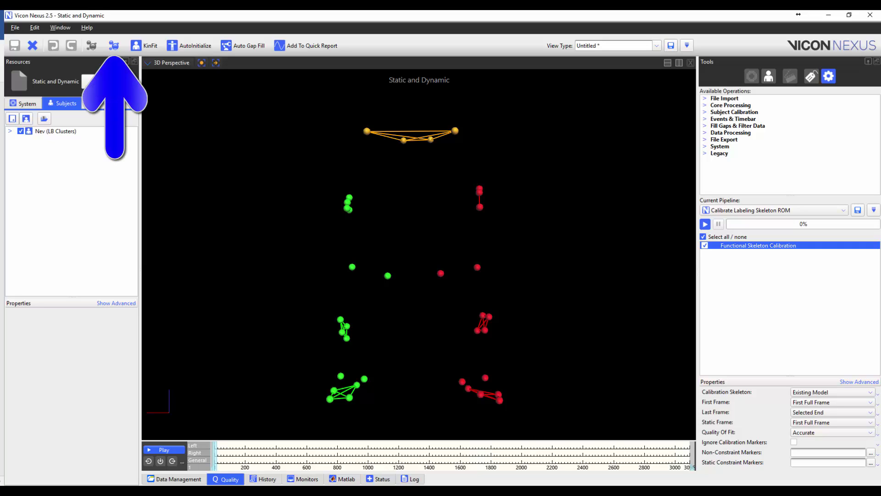
Step: Run reconstruct and label on the Static and Dynamic trial and run Functional Skeleton Calibration with Ignore Calibration Markers enabled
{"action": "left_click", "coordinate": [115, 46]}
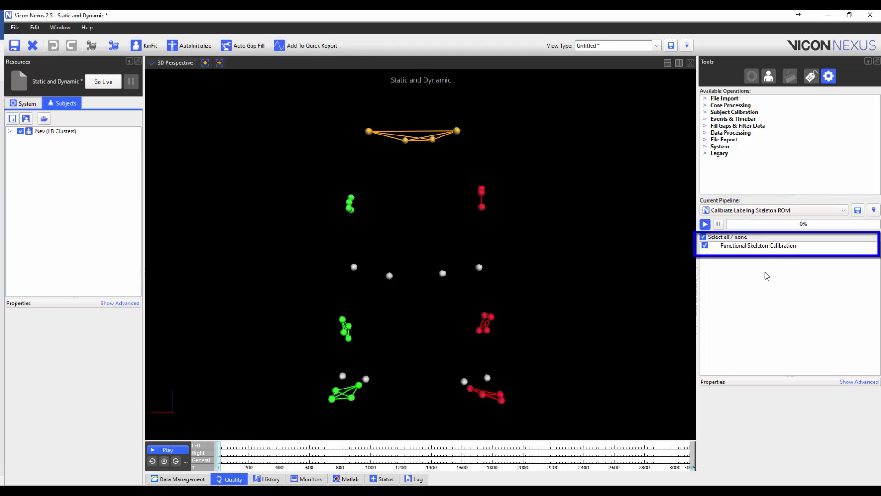
{"action": "left_click", "coordinate": [786, 250]}
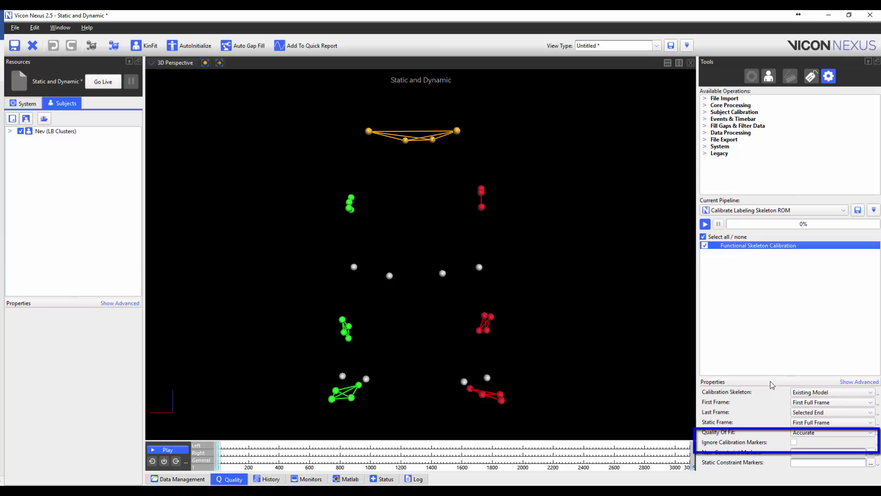
{"action": "left_click", "coordinate": [794, 444]}
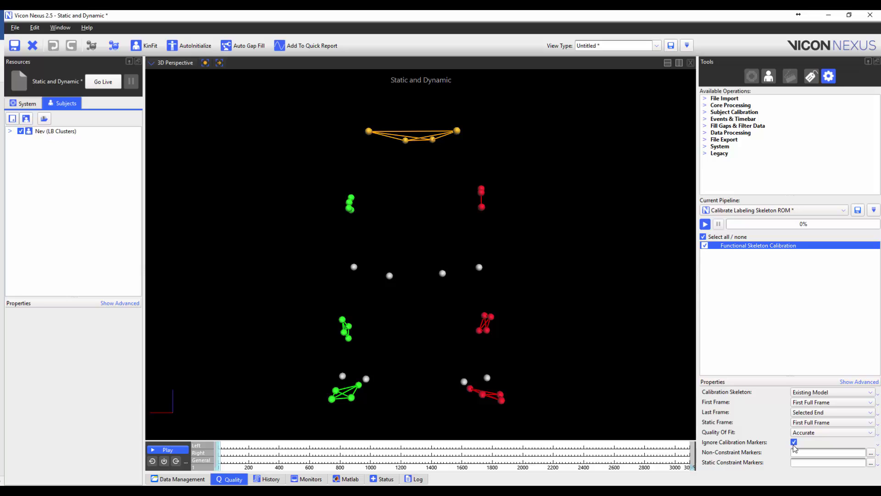
{"action": "left_click", "coordinate": [705, 224]}
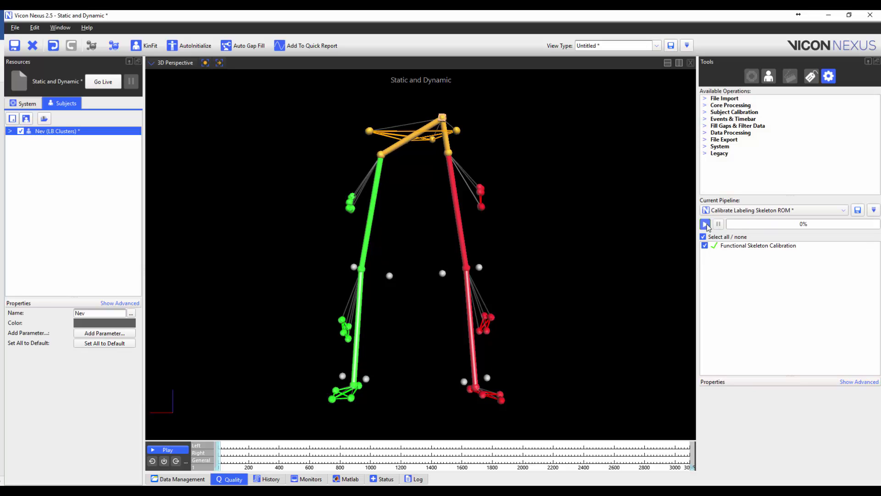
Step: Save the calibrated LB Clusters subject and the Static and Dynamic trial
{"action": "right_click", "coordinate": [91, 131]}
{"action": "left_click", "coordinate": [118, 146]}
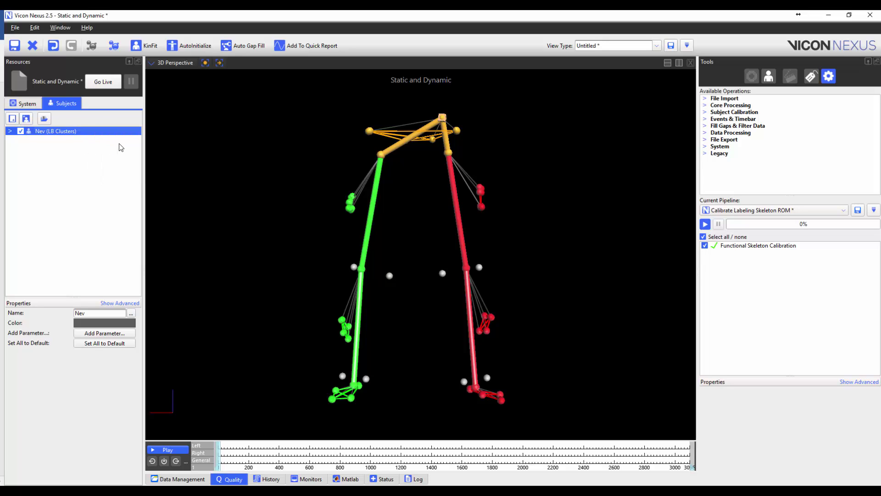
{"action": "left_click", "coordinate": [16, 47]}
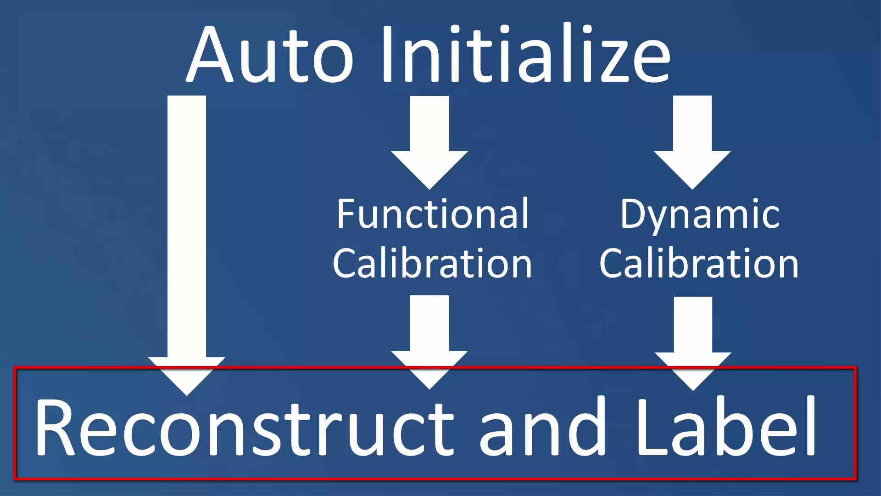
{"action": "key", "text": "Right"}
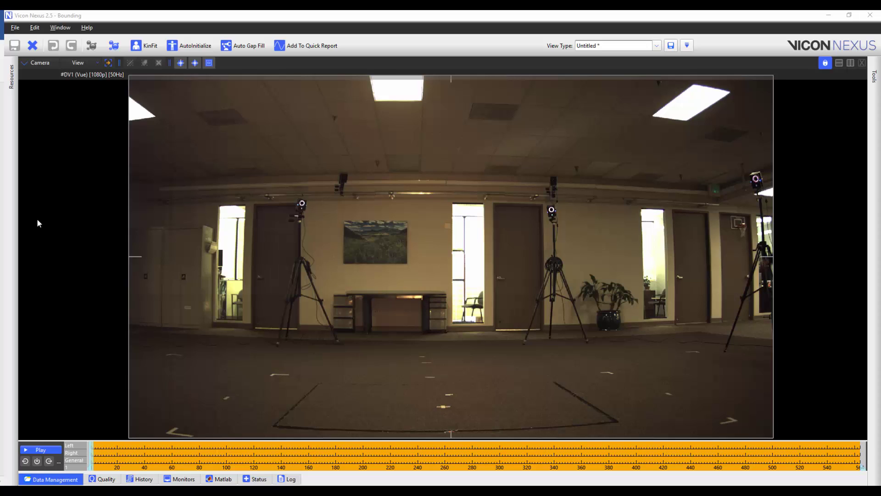
Step: Play back the Bounding trial's video and trim its working range to frames 120 through about 386
{"action": "left_click", "coordinate": [41, 450]}
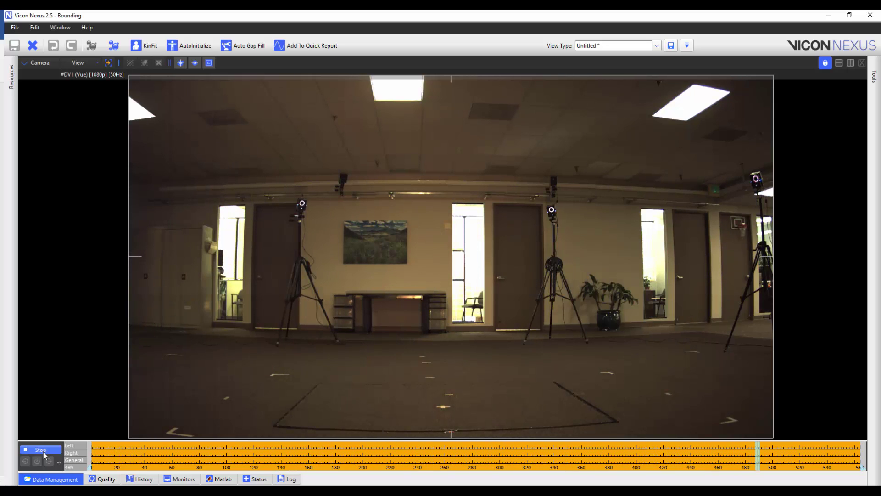
{"action": "left_click", "coordinate": [44, 452]}
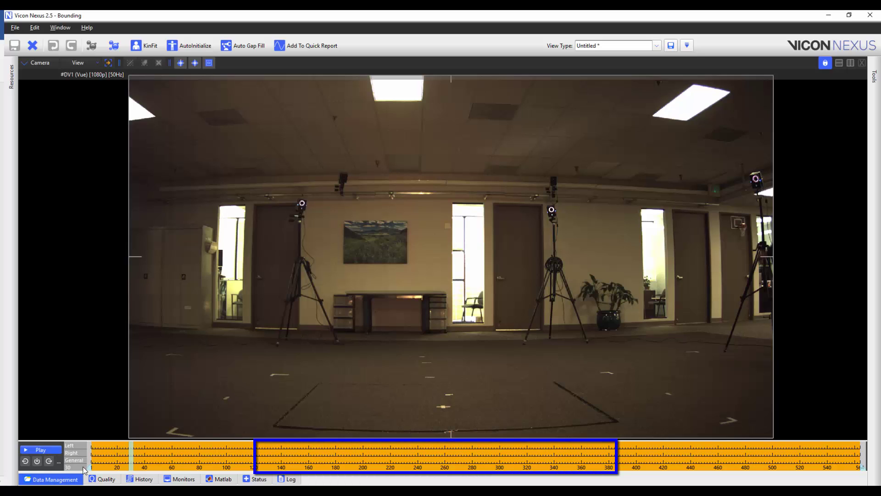
{"action": "left_click_drag", "start_coordinate": [91, 471], "coordinate": [249, 458]}
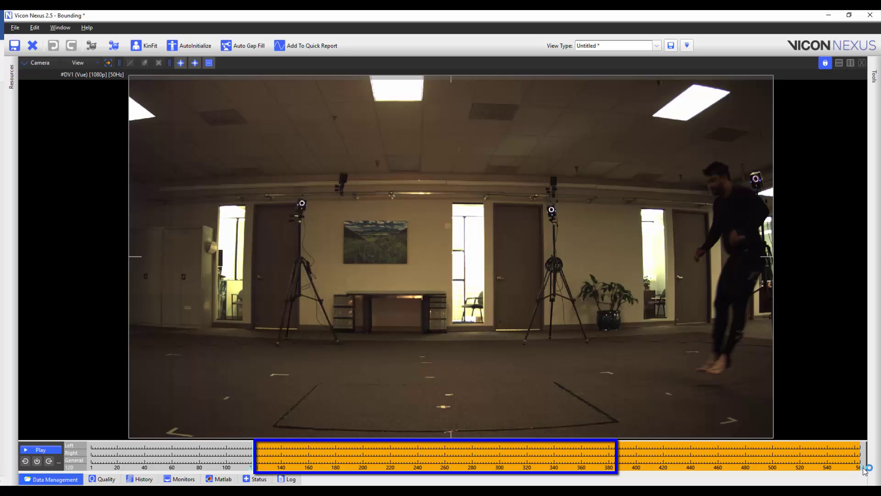
{"action": "left_click_drag", "start_coordinate": [866, 472], "coordinate": [617, 480]}
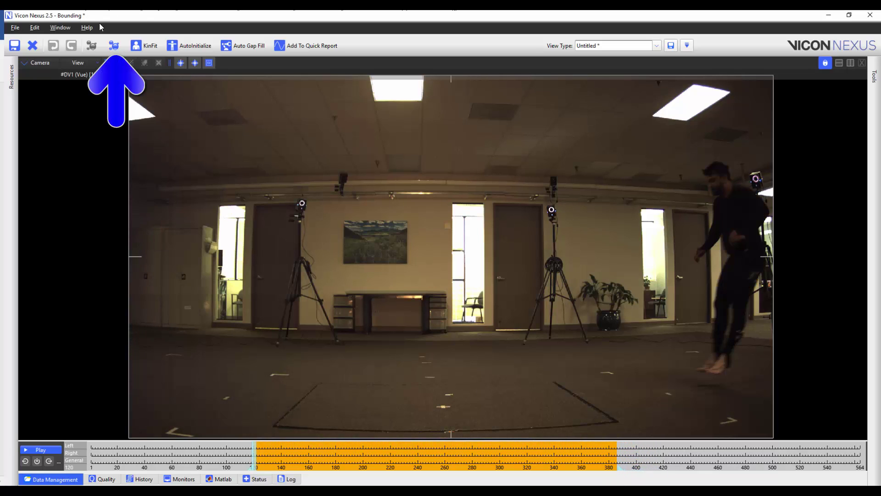
Step: Run reconstruct and label on the Bounding trial and overlay the 3D data on its camera video
{"action": "left_click", "coordinate": [113, 45]}
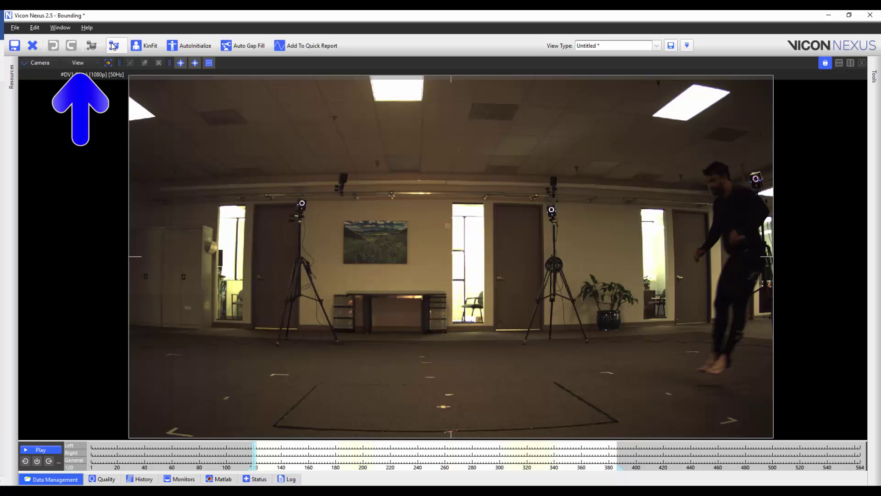
{"action": "left_click", "coordinate": [78, 62]}
{"action": "left_click", "coordinate": [96, 75]}
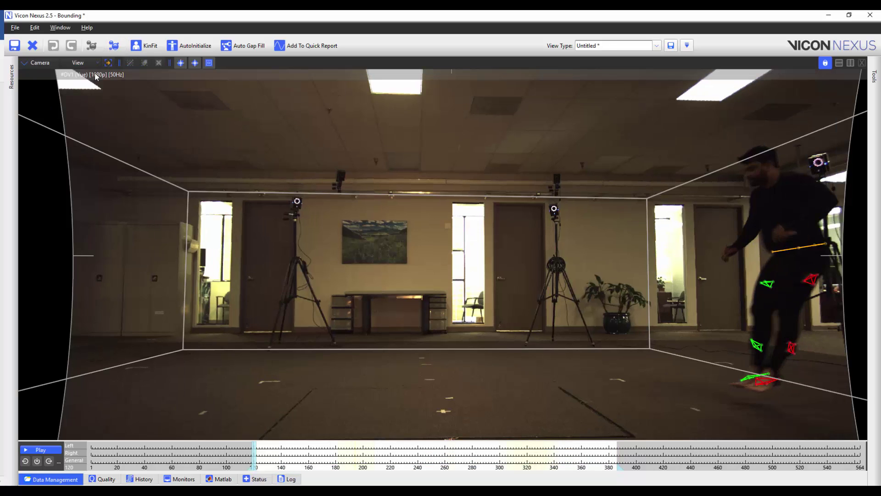
Step: Play back and scrub the Bounding trial's labeled motion over the video and check its labeling quality information
{"action": "left_click", "coordinate": [41, 450]}
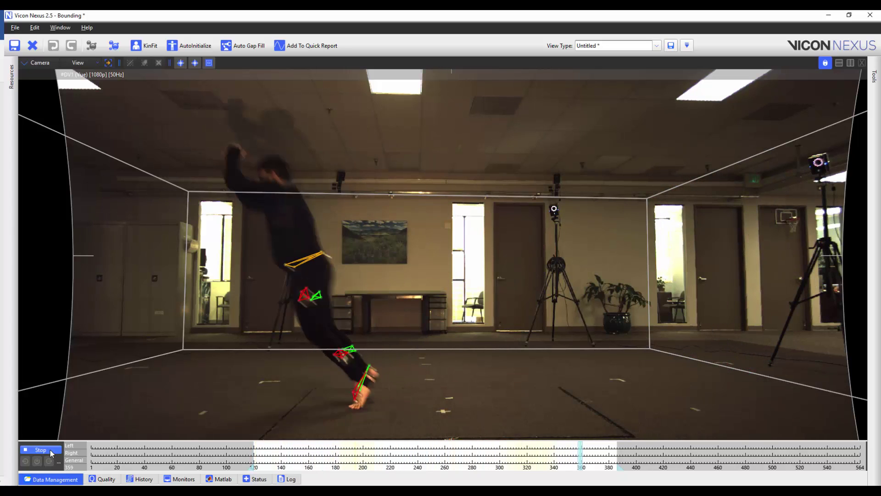
{"action": "left_click", "coordinate": [51, 451]}
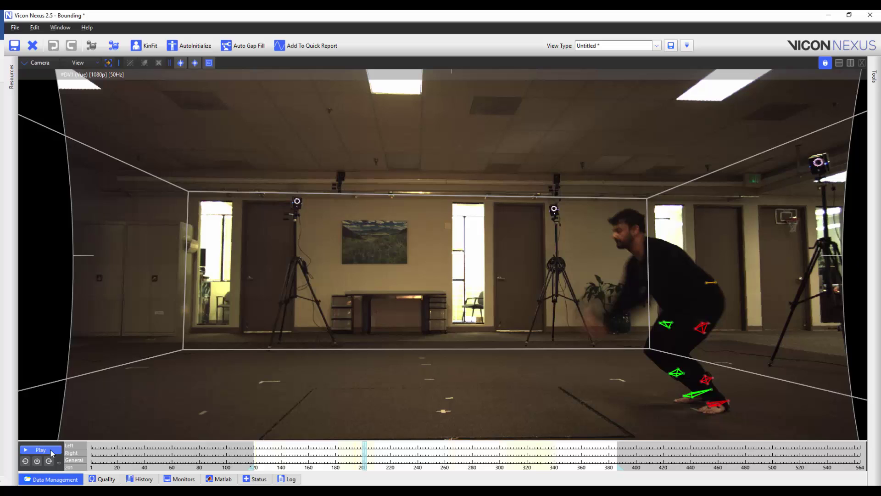
{"action": "left_click", "coordinate": [104, 479]}
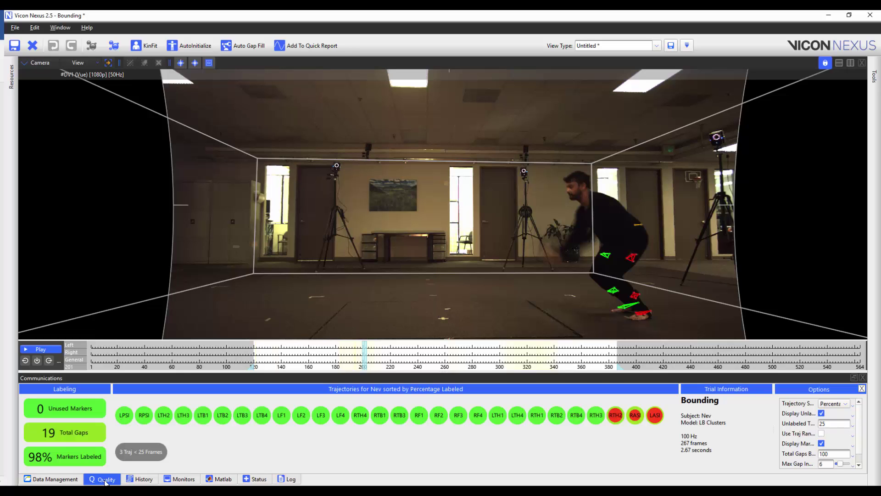
{"action": "left_click", "coordinate": [105, 479]}
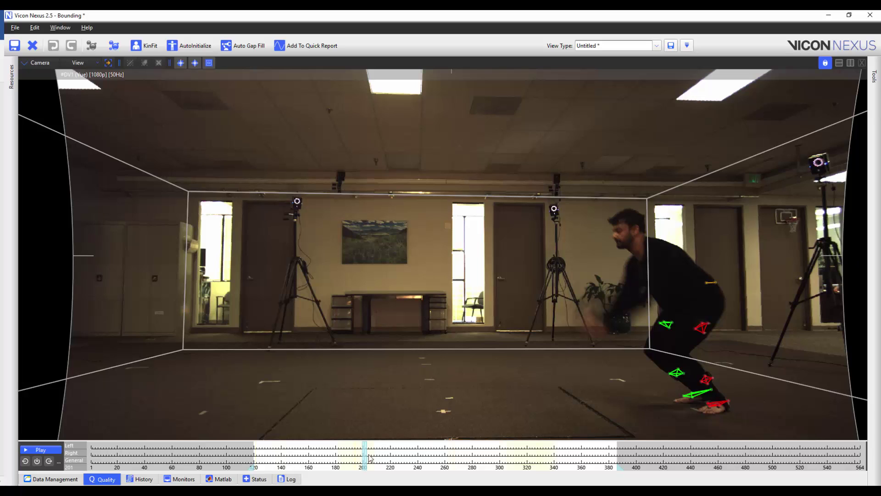
{"action": "left_click_drag", "start_coordinate": [371, 456], "coordinate": [406, 454]}
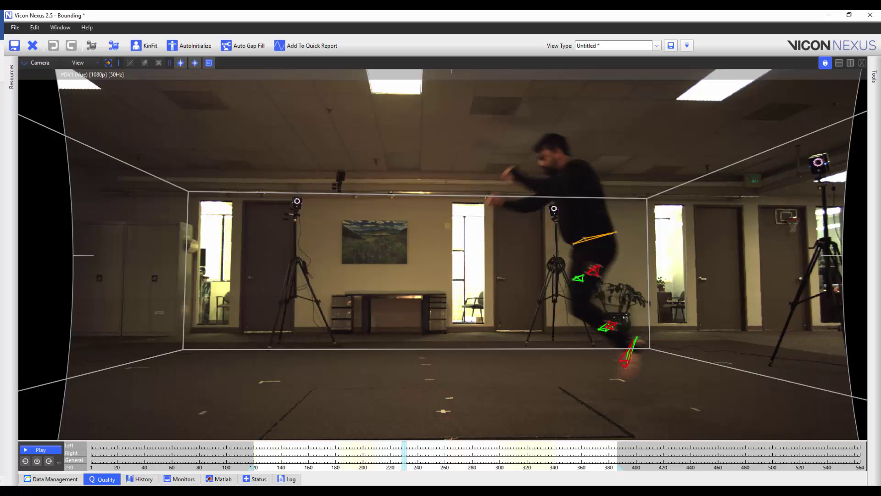
Step: Show a labeling Graph beside the Bounding trial's camera view and check the quality of its markers
{"action": "left_click", "coordinate": [851, 62]}
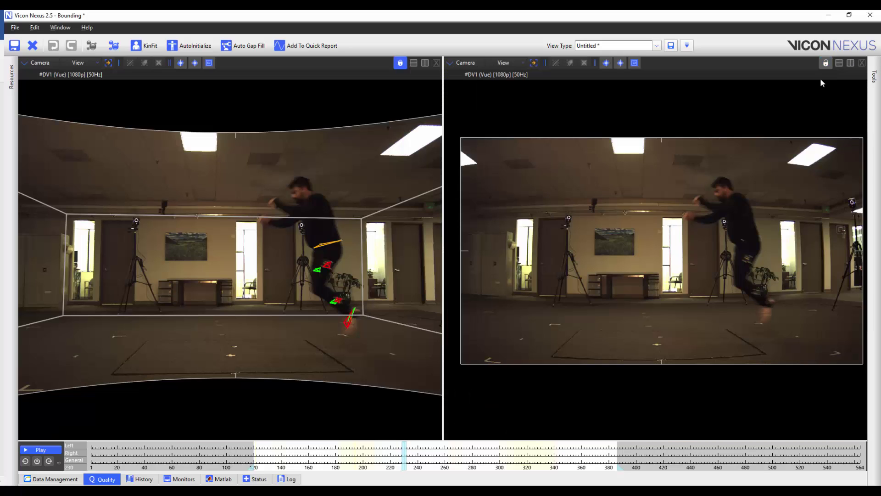
{"action": "left_click", "coordinate": [472, 63]}
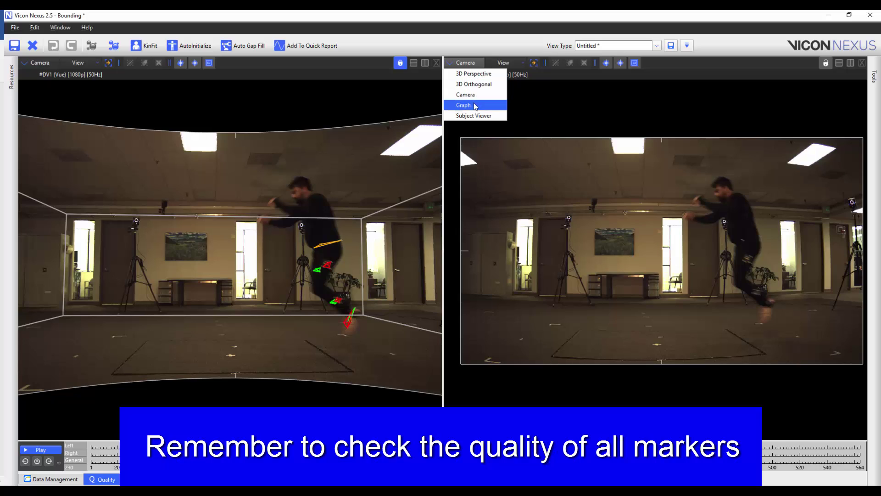
{"action": "left_click", "coordinate": [475, 105]}
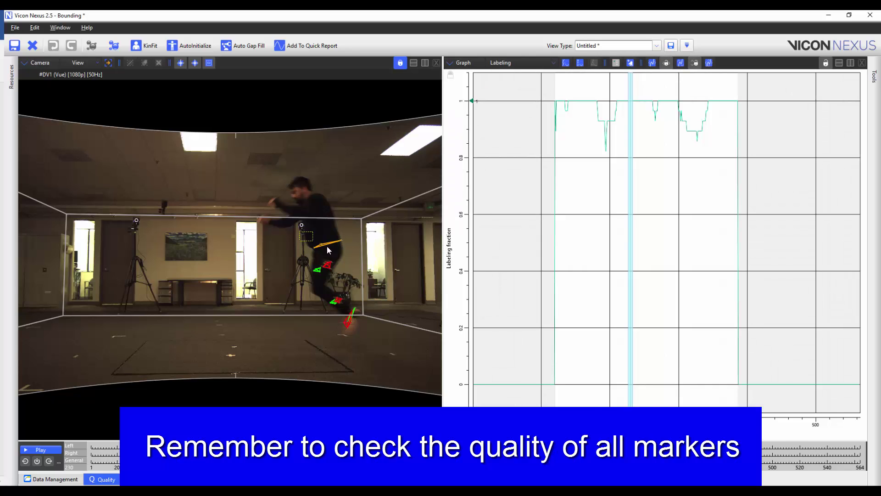
{"action": "left_click", "coordinate": [351, 252]}
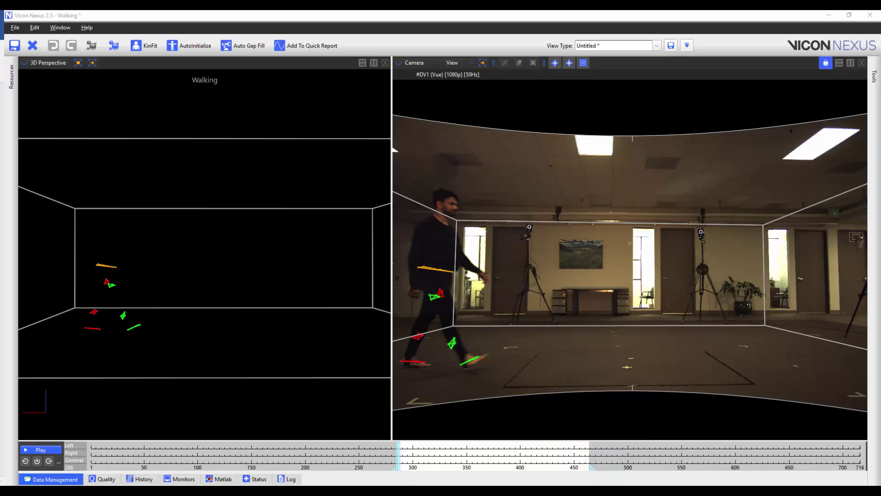
Step: Play back part of the Walking trial and inspect its pelvis, thigh, shank and foot markers with a Graph beside the 3D view
{"action": "left_click", "coordinate": [43, 449]}
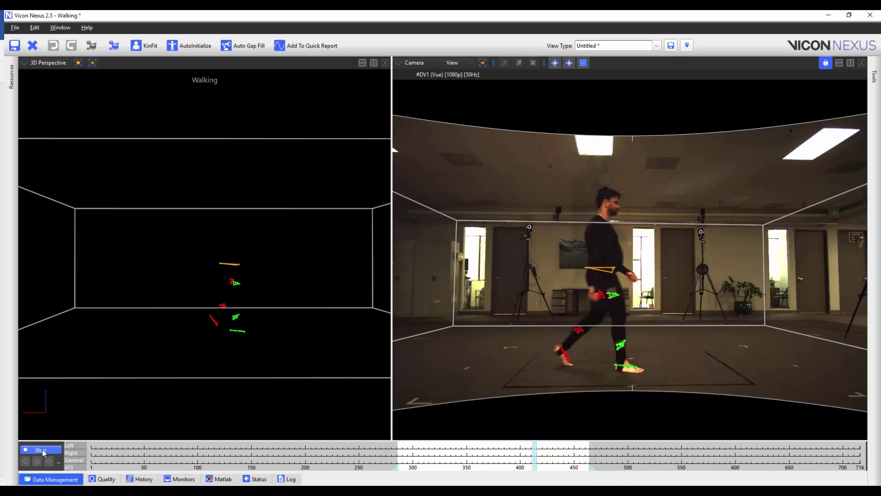
{"action": "left_click", "coordinate": [42, 451]}
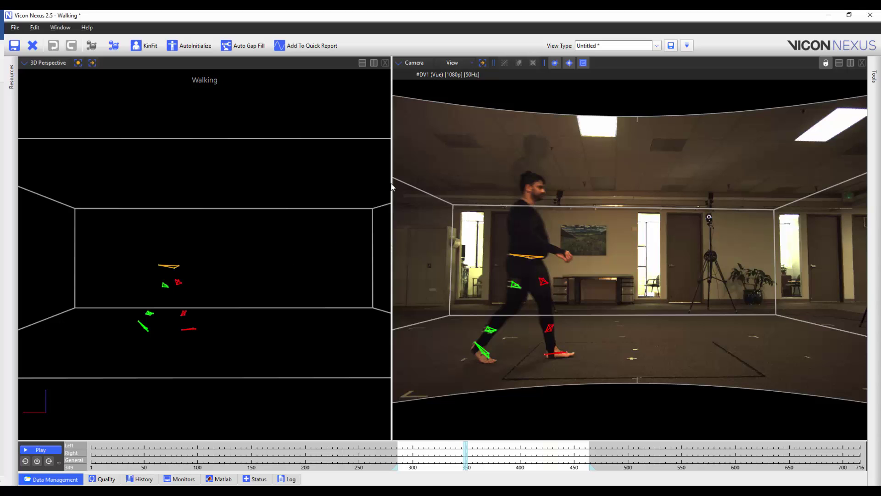
{"action": "left_click", "coordinate": [411, 63]}
{"action": "left_click", "coordinate": [419, 106]}
{"action": "mouse_move", "coordinate": [156, 260]}
{"action": "left_mouse_down"}
{"action": "mouse_move", "coordinate": [186, 274]}
{"action": "mouse_move", "coordinate": [172, 290]}
{"action": "mouse_move", "coordinate": [183, 284]}
{"action": "left_mouse_up"}
{"action": "left_click", "coordinate": [459, 63]}
{"action": "left_click", "coordinate": [459, 66]}
{"action": "mouse_move", "coordinate": [139, 304]}
{"action": "left_mouse_down"}
{"action": "mouse_move", "coordinate": [178, 318]}
{"action": "mouse_move", "coordinate": [153, 335]}
{"action": "mouse_move", "coordinate": [195, 333]}
{"action": "left_mouse_up"}
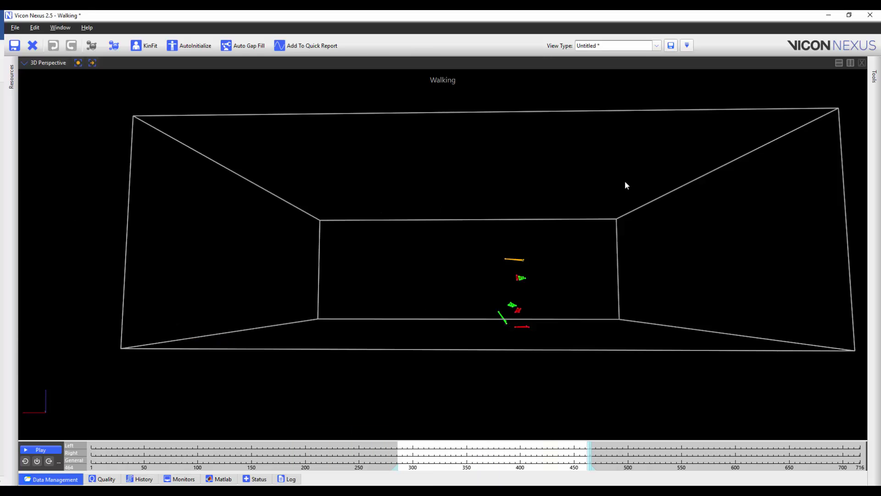
Step: Enable Ignore Calibration Markers for Functional Skeleton Calibration and run the Calibrate Labeling Skeleton ROM pipeline on the Walking trial
{"action": "left_click", "coordinate": [875, 77]}
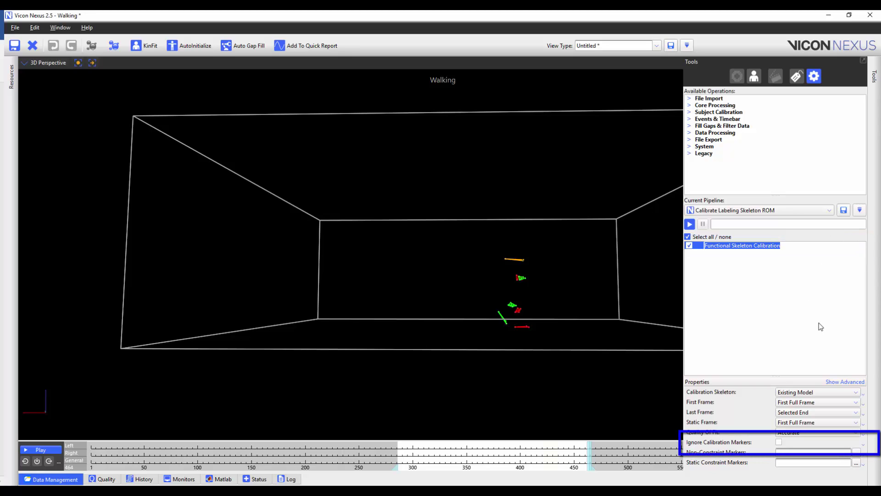
{"action": "left_click", "coordinate": [778, 442]}
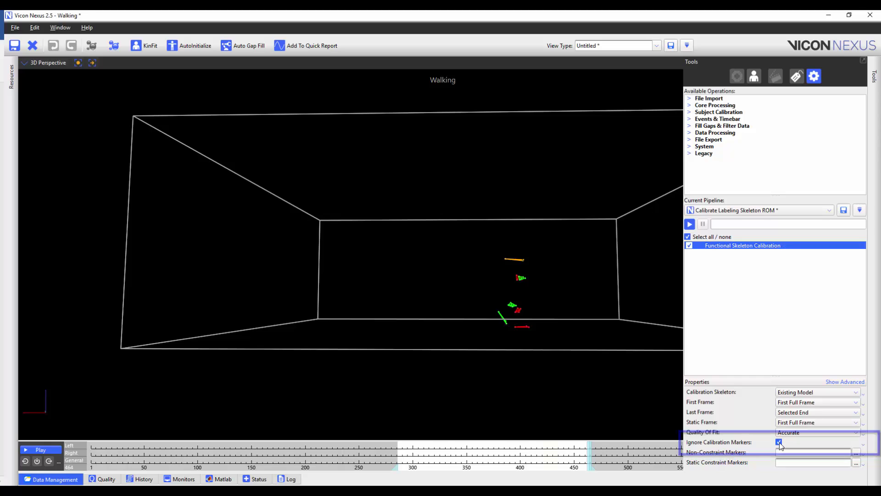
{"action": "left_click", "coordinate": [689, 224]}
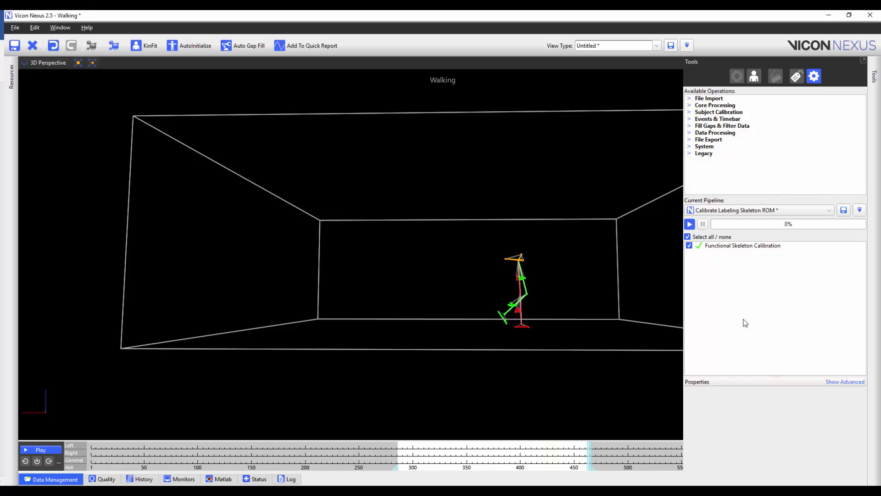
Step: Save the calibrated subject from the Walking trial
{"action": "mouse_move", "coordinate": [11, 86]}
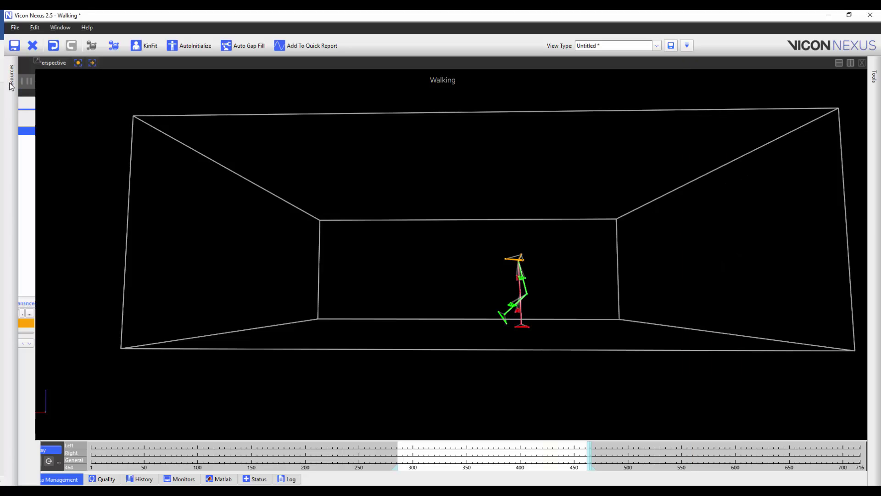
{"action": "right_click", "coordinate": [98, 130]}
{"action": "left_click", "coordinate": [126, 145]}
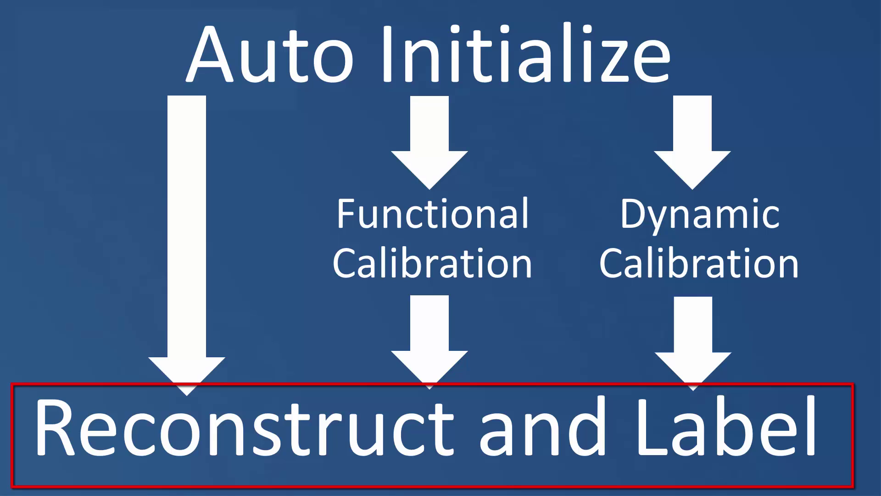
{"action": "key", "text": "Right"}
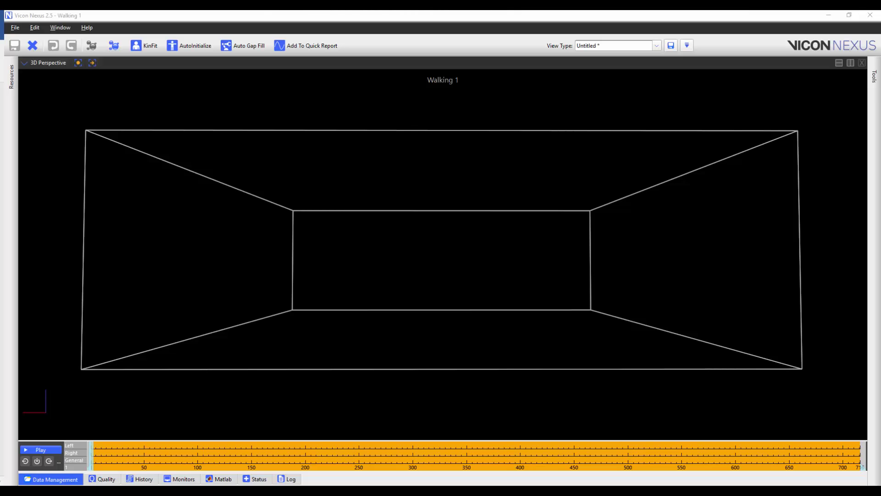
Step: Reconstruct and label the Walking 1 trial and trim its time range to frames 240 to about 590
{"action": "left_click", "coordinate": [112, 45]}
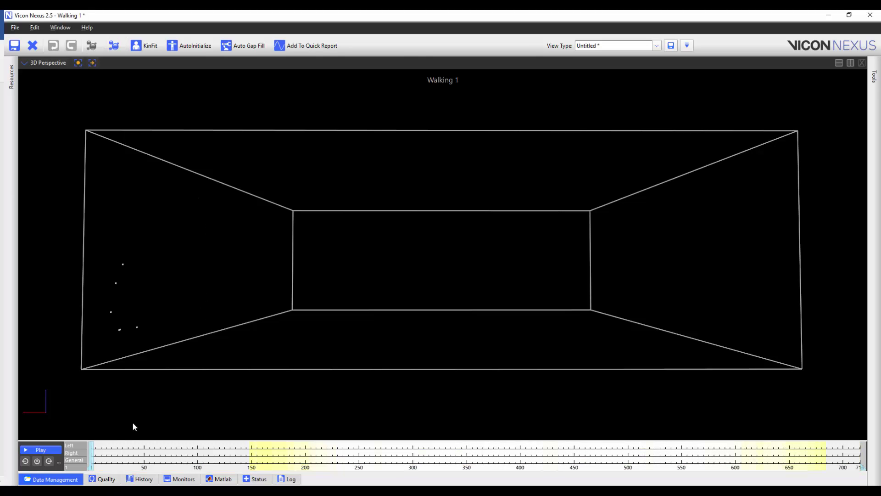
{"action": "left_click_drag", "start_coordinate": [89, 472], "coordinate": [348, 469]}
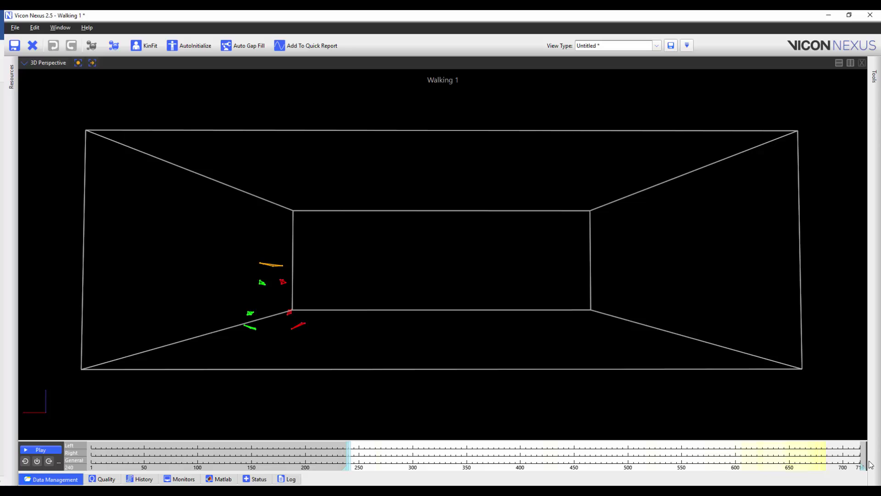
{"action": "left_click_drag", "start_coordinate": [859, 468], "coordinate": [723, 467]}
Step: Show a labeling Graph beside the Walking 1 trial's 3D view and check the quality of its markers
{"action": "left_click_drag", "start_coordinate": [503, 315], "coordinate": [589, 306]}
{"action": "left_click", "coordinate": [849, 62]}
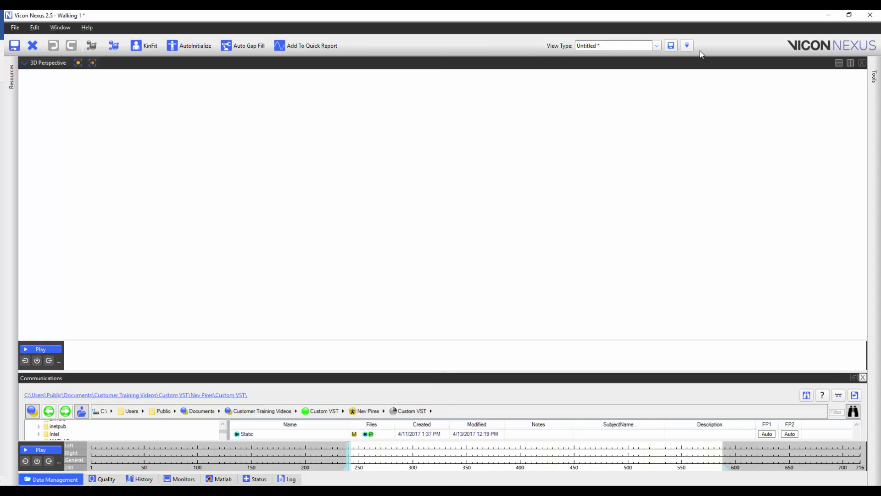
{"action": "left_click", "coordinate": [477, 62]}
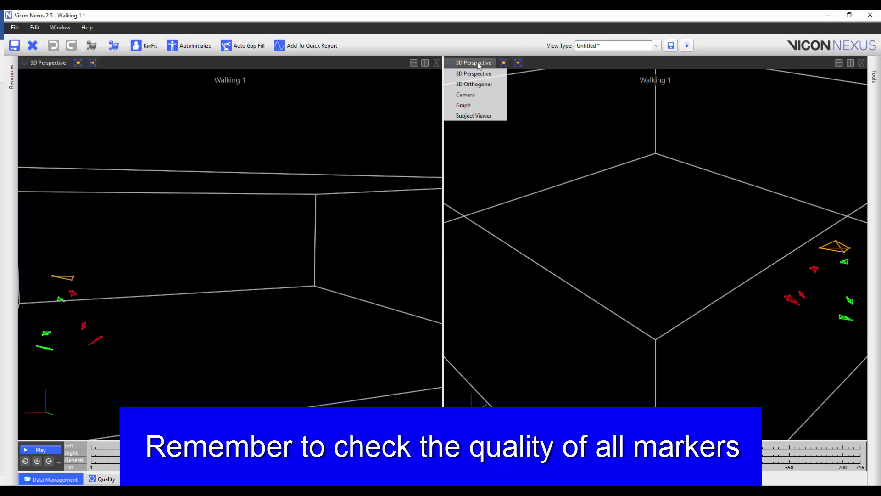
{"action": "left_click", "coordinate": [465, 105]}
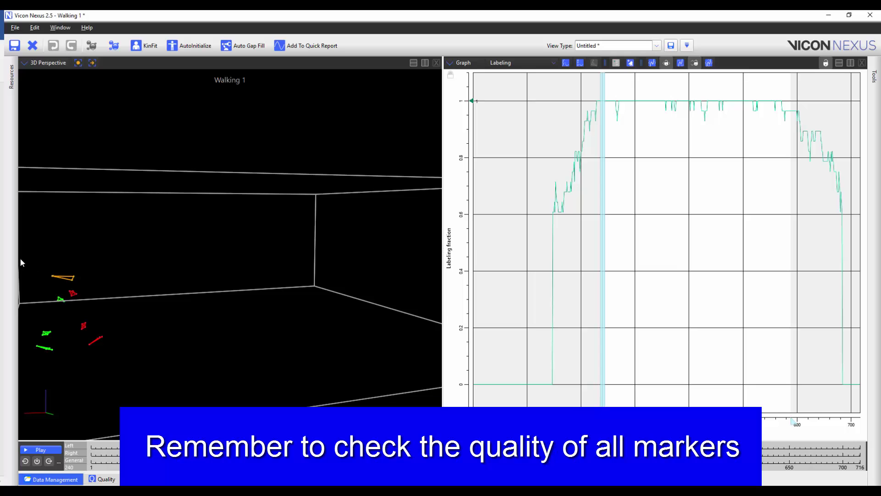
{"action": "left_click_drag", "start_coordinate": [38, 259], "coordinate": [83, 285]}
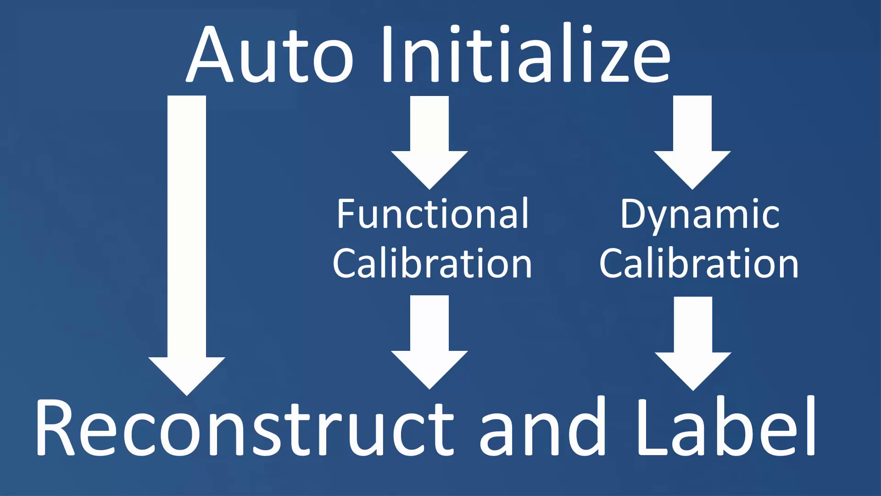
{"action": "key", "text": "Right"}
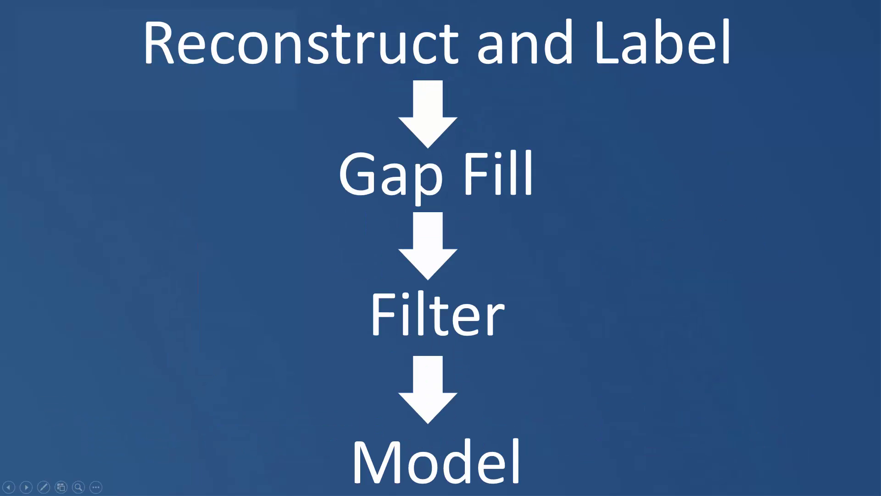